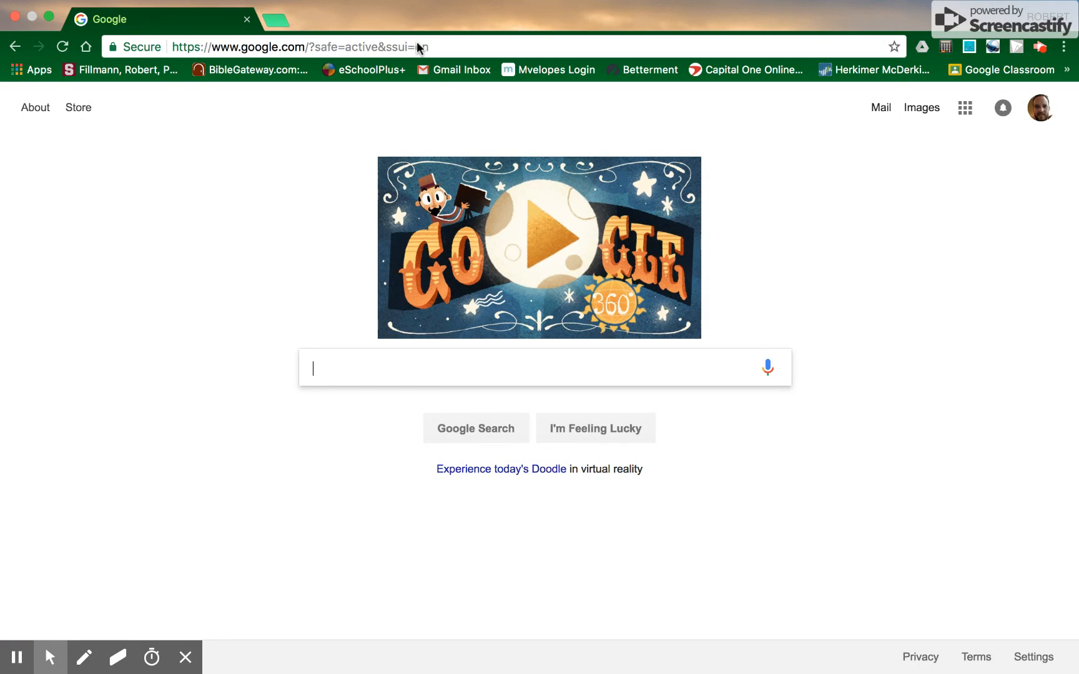
Step: Go to the wevideo.com website from the address bar
click(417, 46)
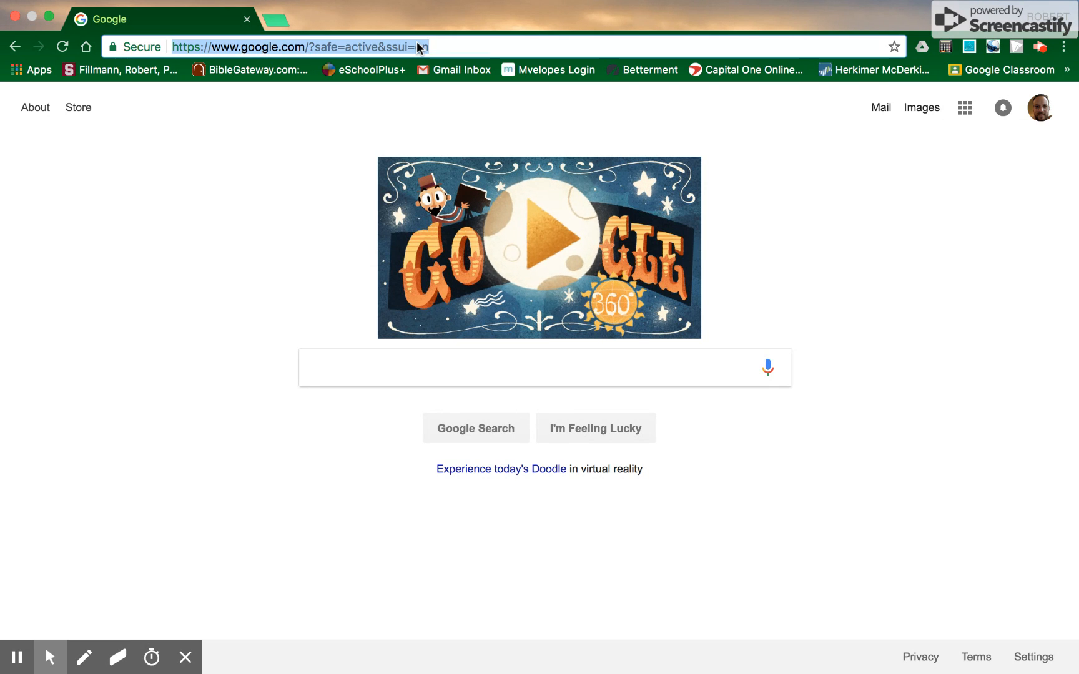
text(we)
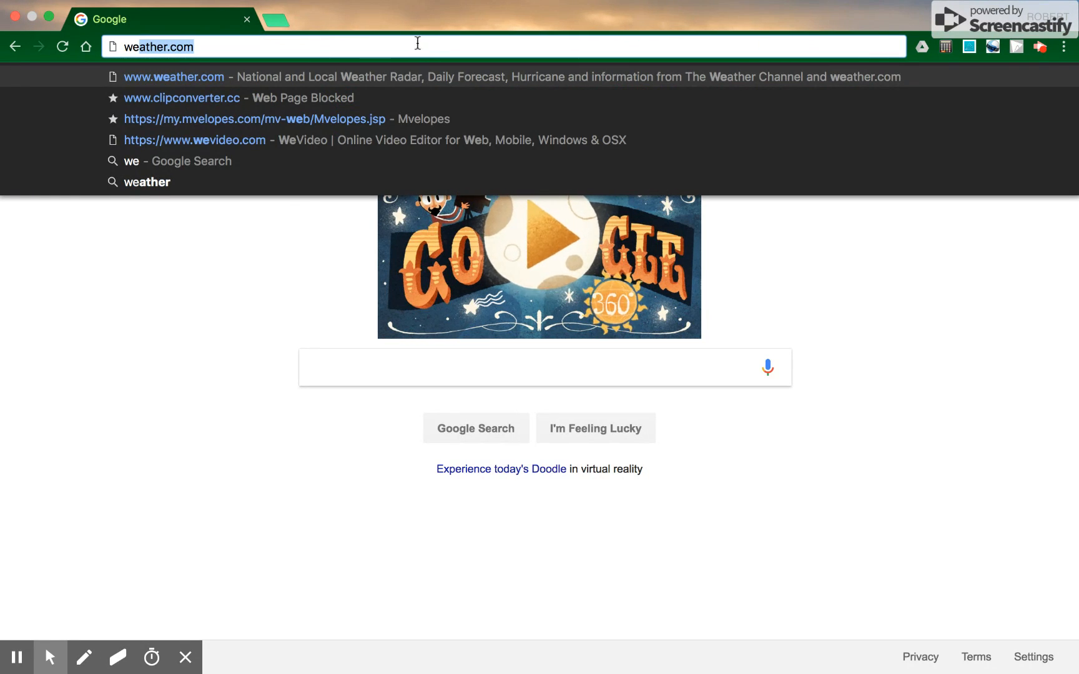
text(vid)
key(Return)
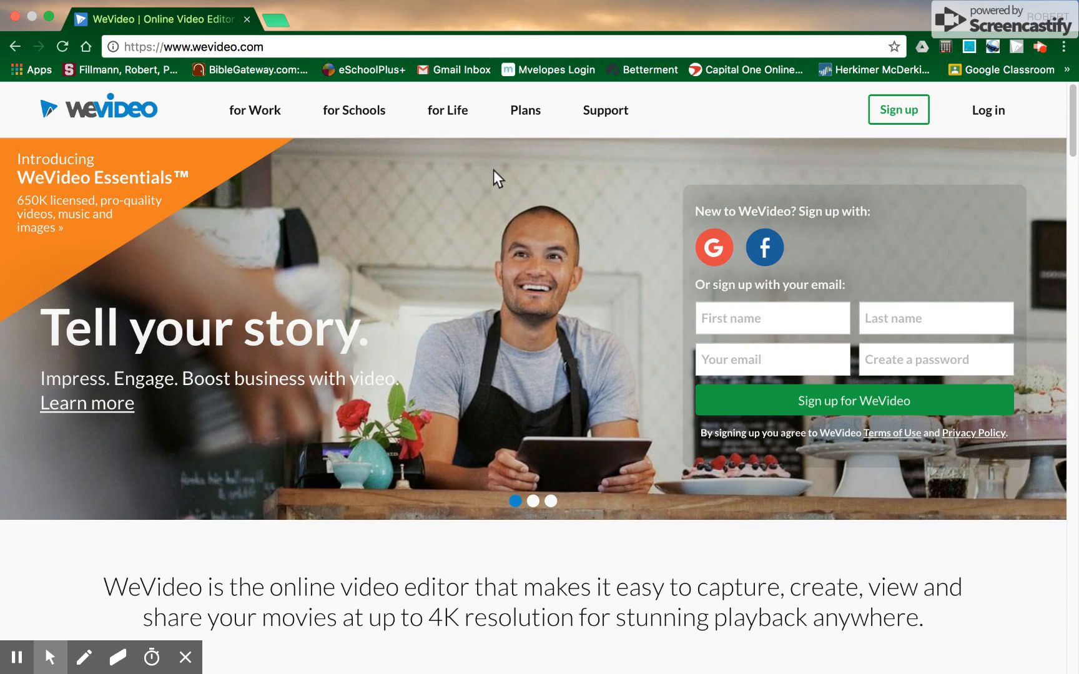
Step: Open the sign-up plans, switch to Schools and Districts, and start the WeVideo for Schools trial
click(901, 119)
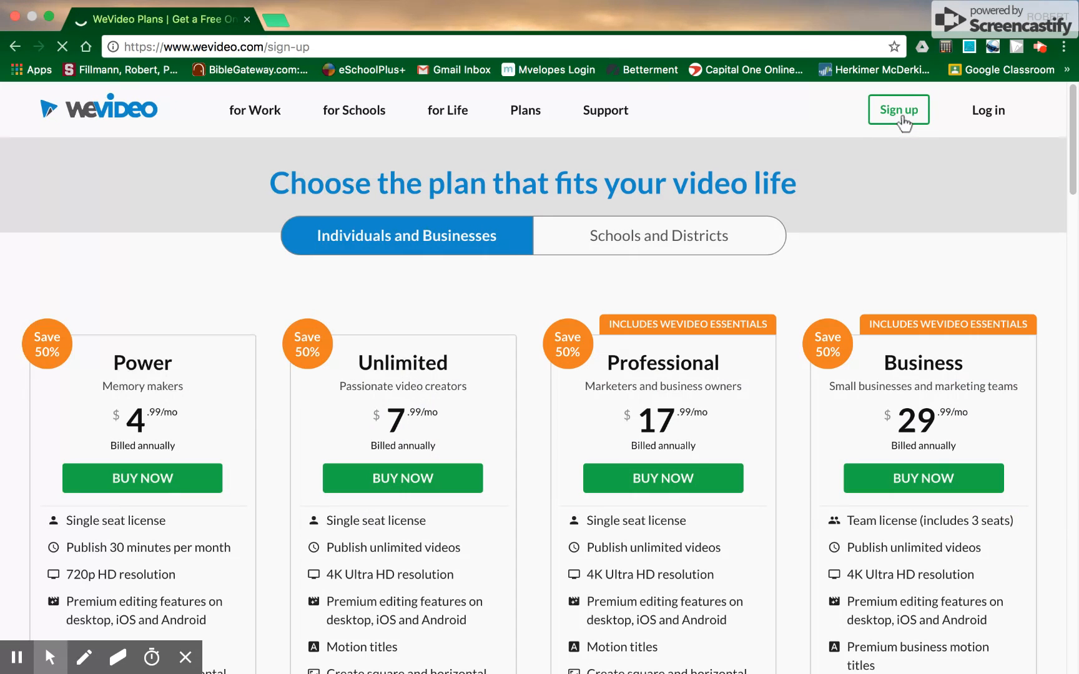
click(667, 249)
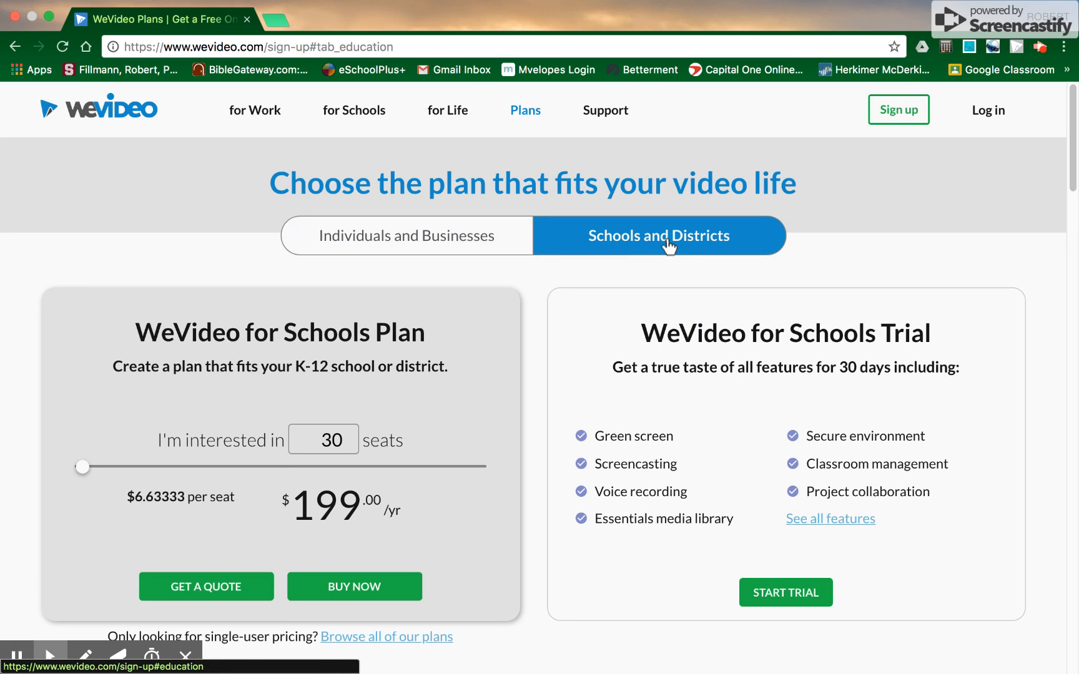
scroll(857, 168, down, 3)
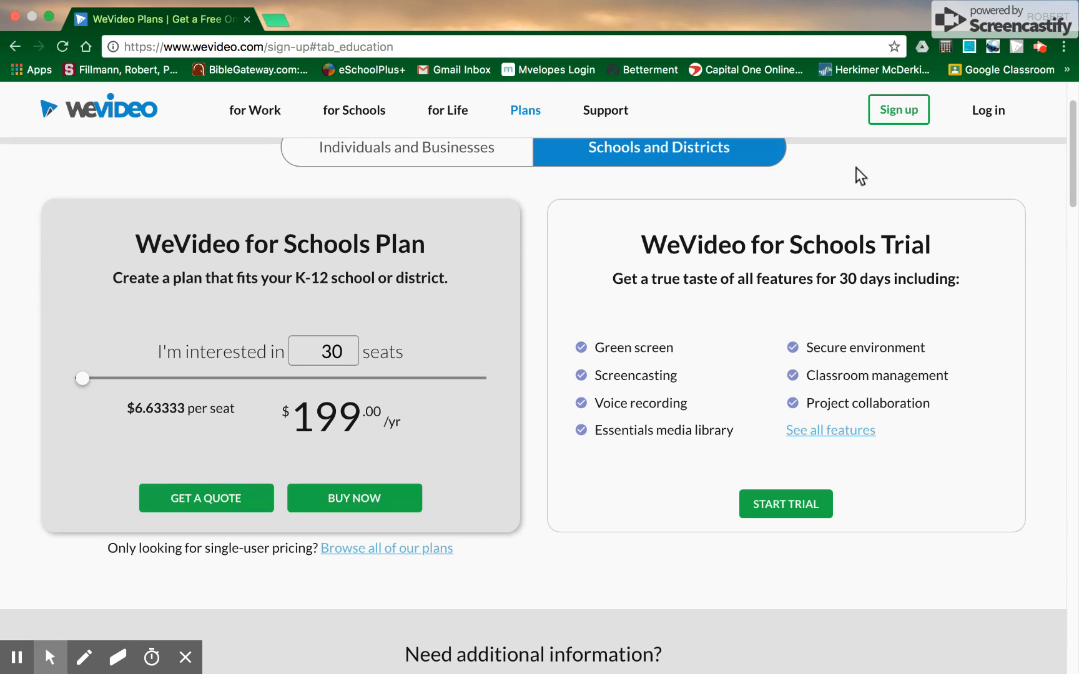
click(778, 505)
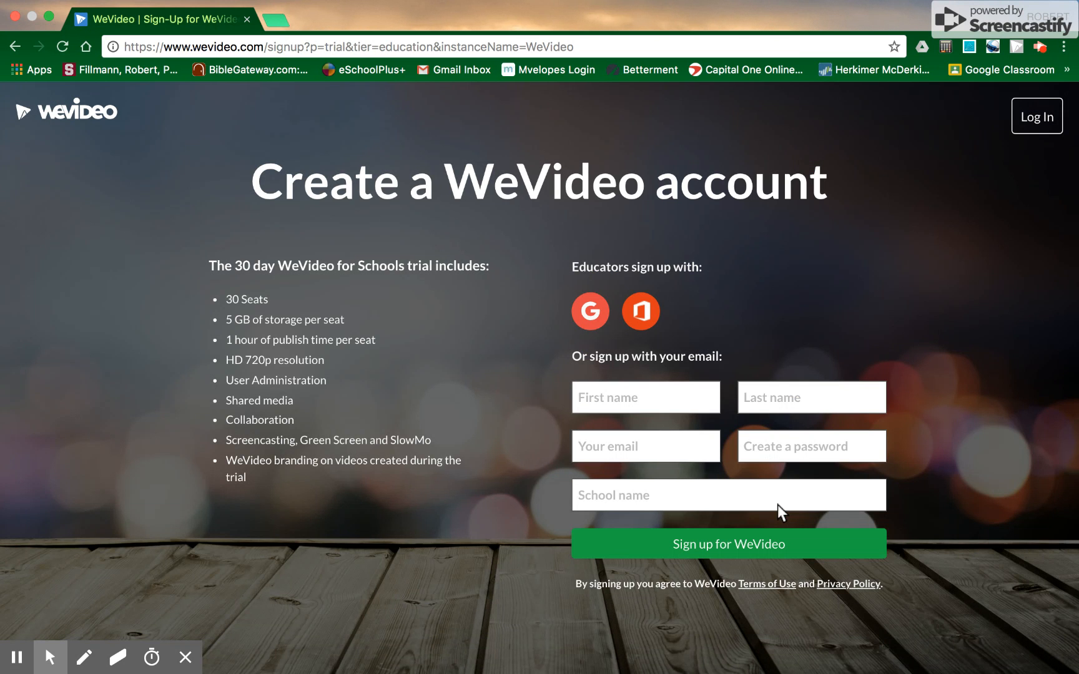
Step: Enter the first name and last name in the account sign-up form
click(642, 403)
text(Susie)
key(Tab)
text(Student)
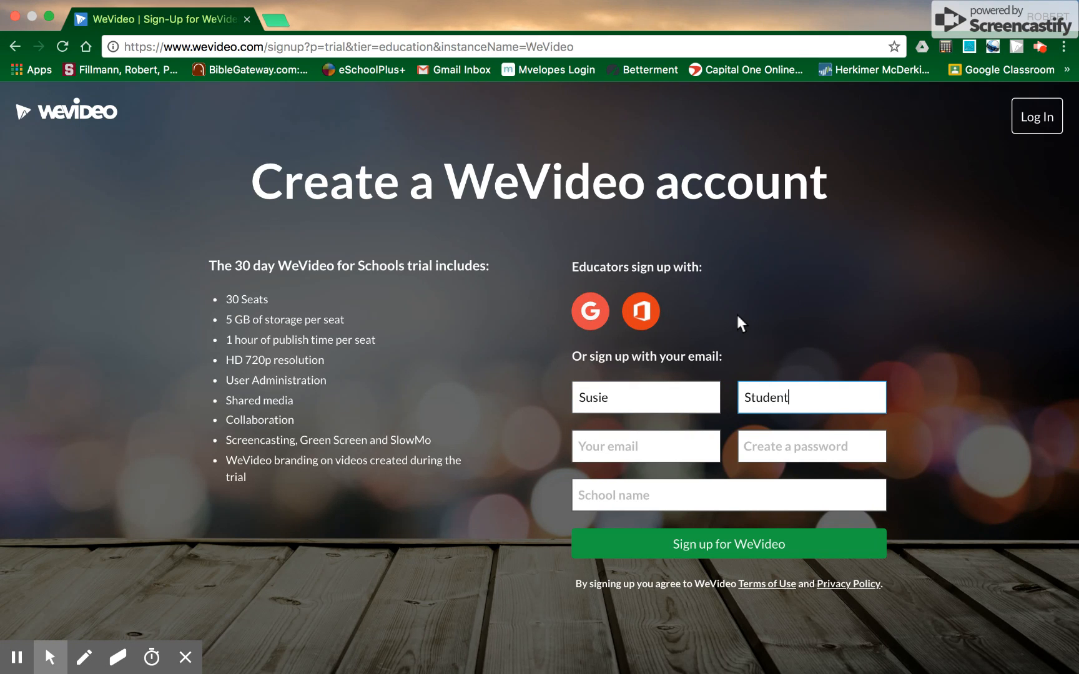
Step: Fill in the e-mail address and create the account password in the sign-up form
click(650, 447)
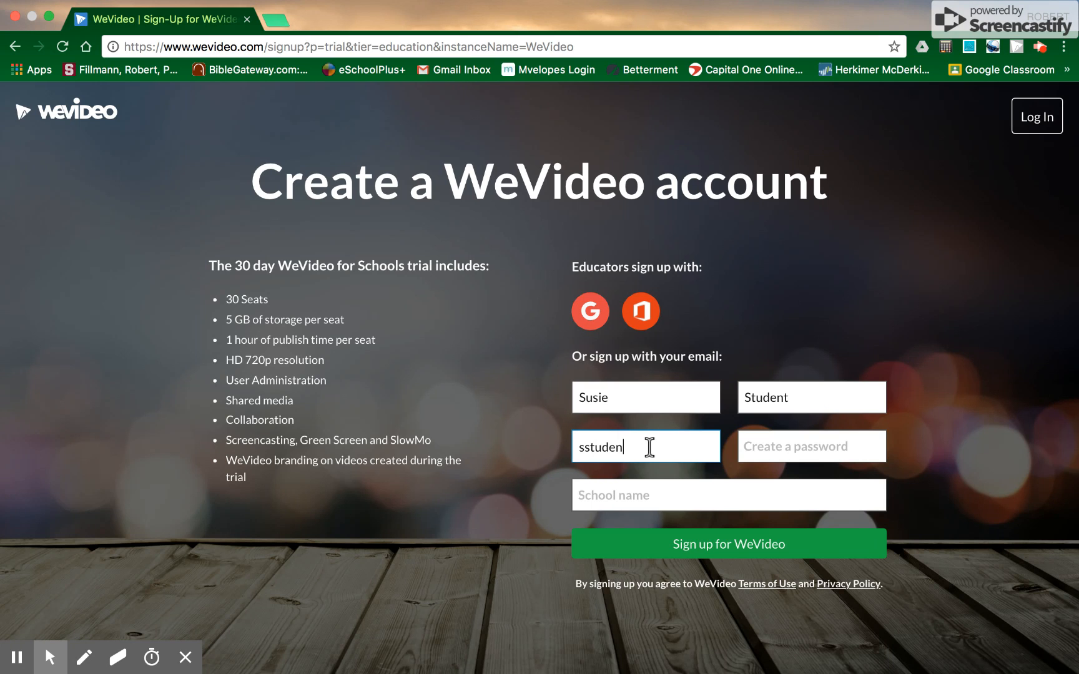
click(804, 449)
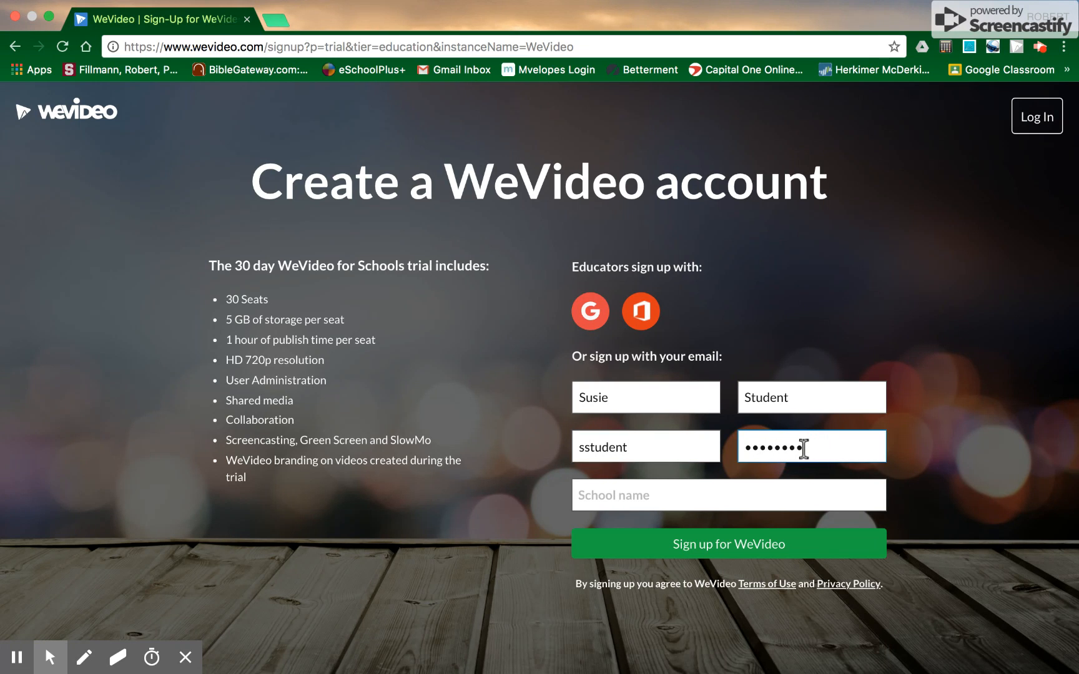
click(655, 449)
text(@)
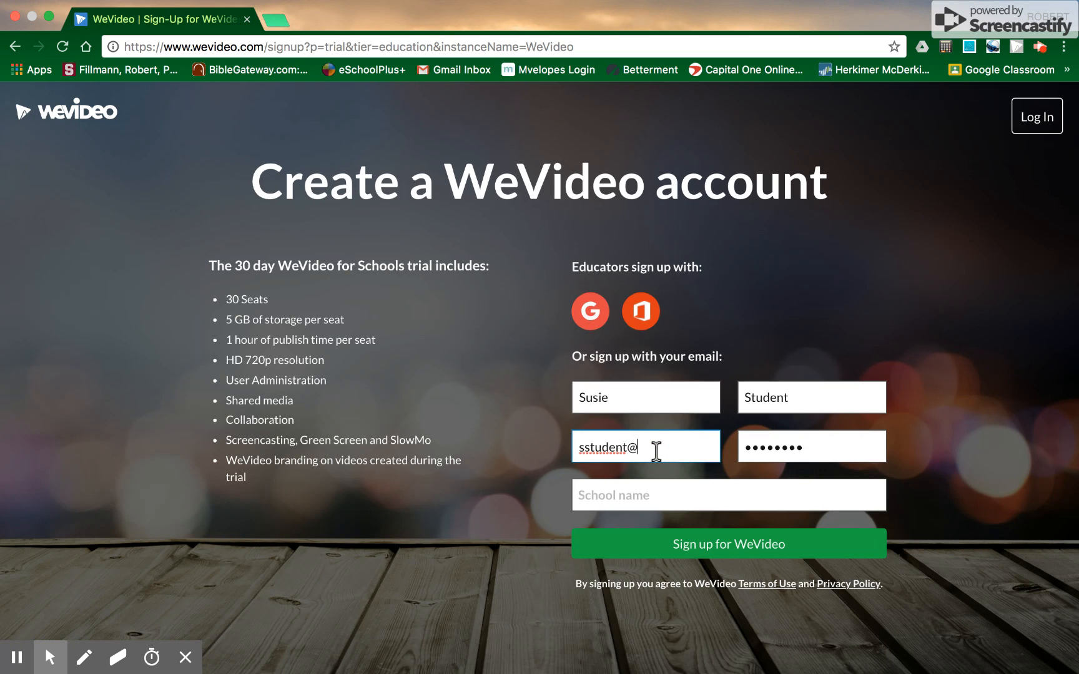
text(gmail.com)
Step: Enter State College High School as the school name and submit the sign-up
click(658, 490)
text(State Colle)
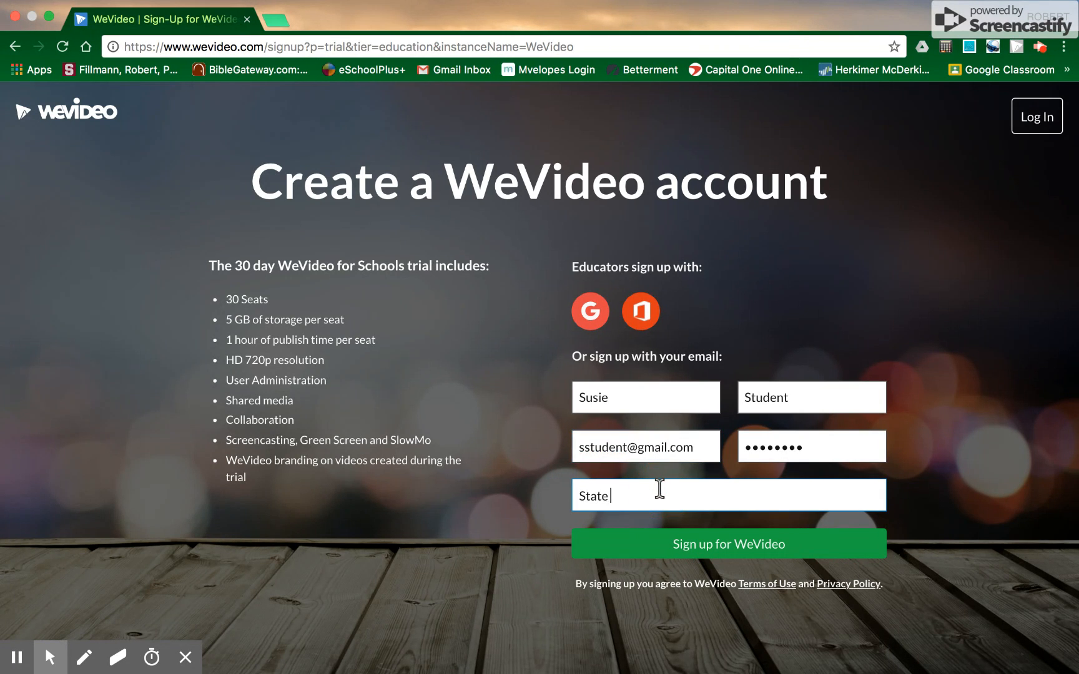
text(ge High School)
click(687, 547)
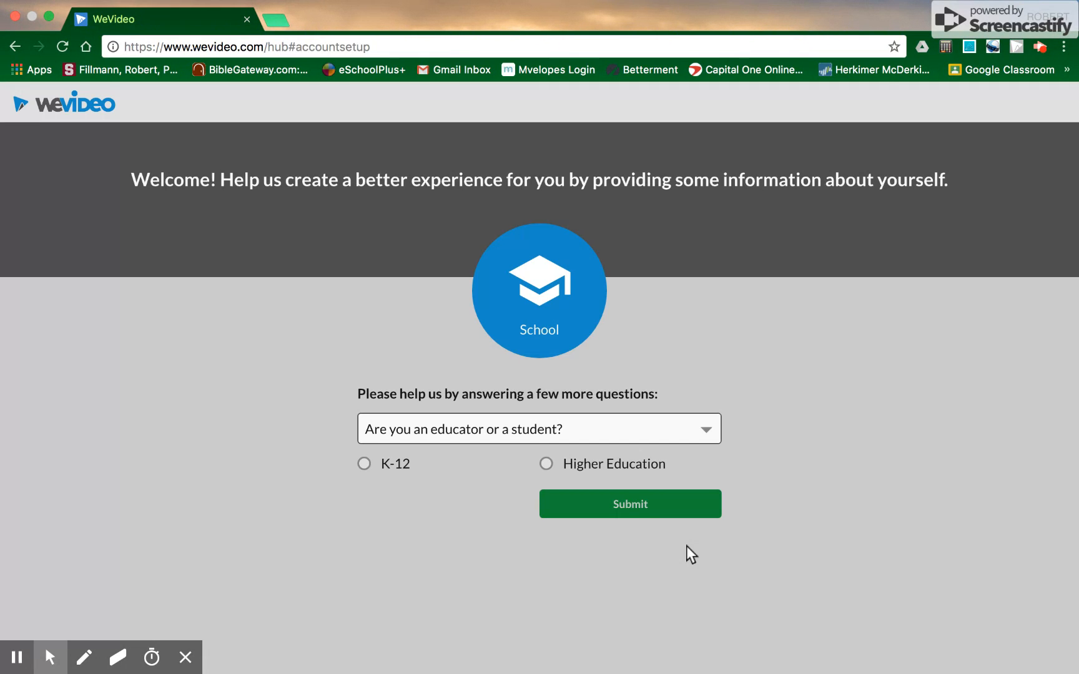
Step: Answer the setup questions as Educator at K-12 level and continue
click(566, 422)
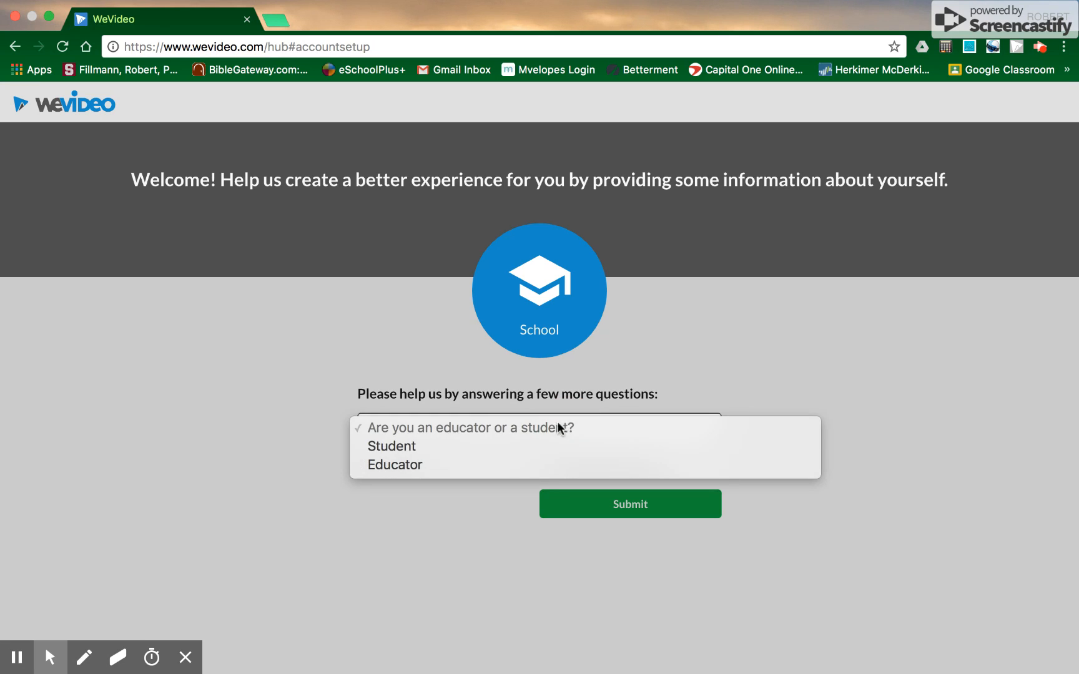
click(447, 465)
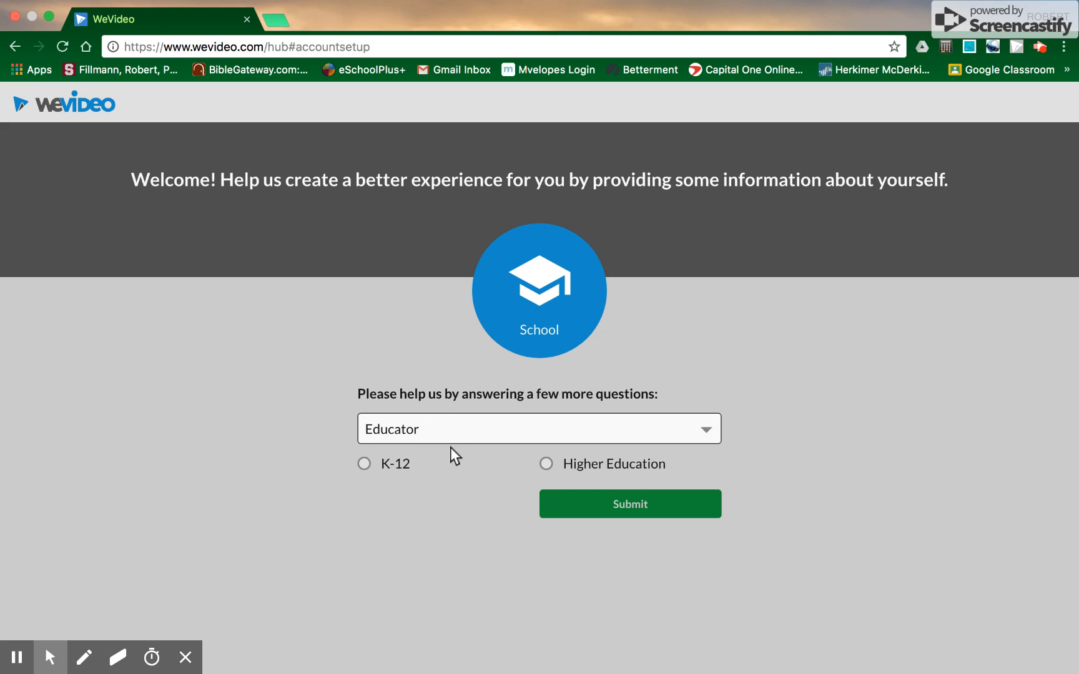
click(364, 464)
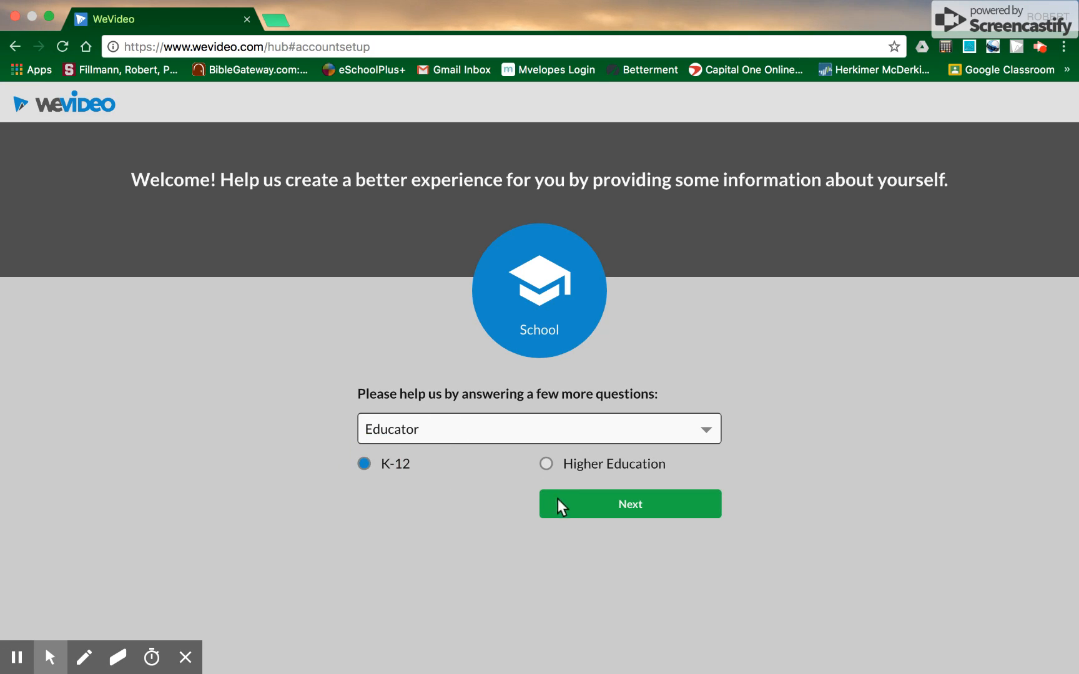
click(559, 503)
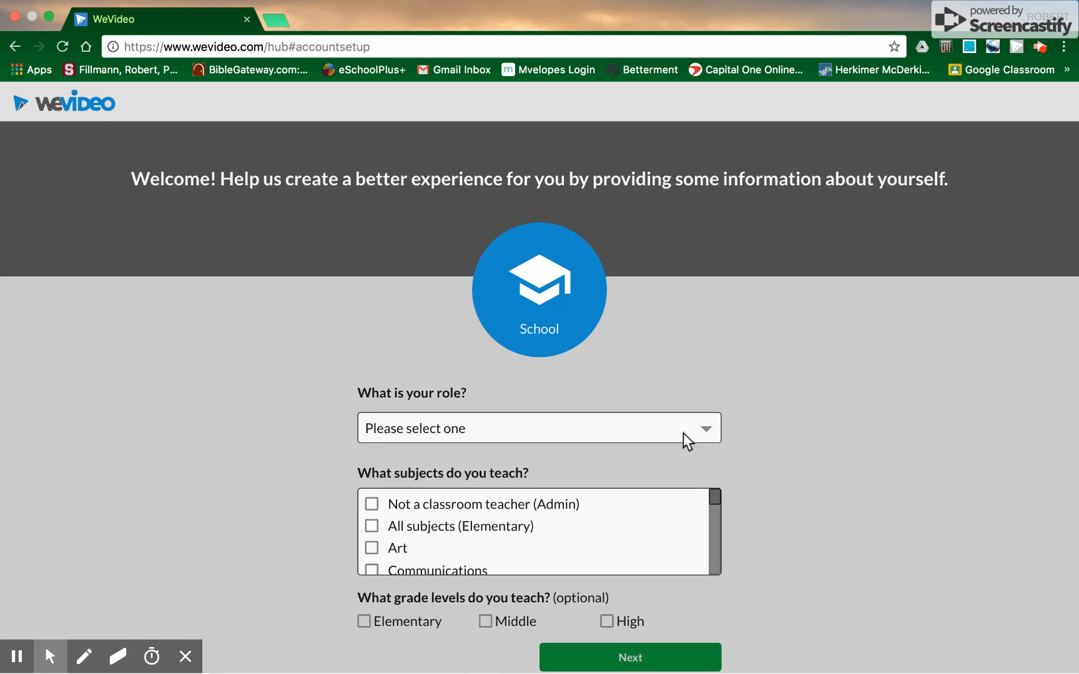
Step: Tick Other in the taught subjects list, enter Physics as the subject, and mark the High grade level
scroll(643, 531, down, 2)
scroll(526, 528, down, 10)
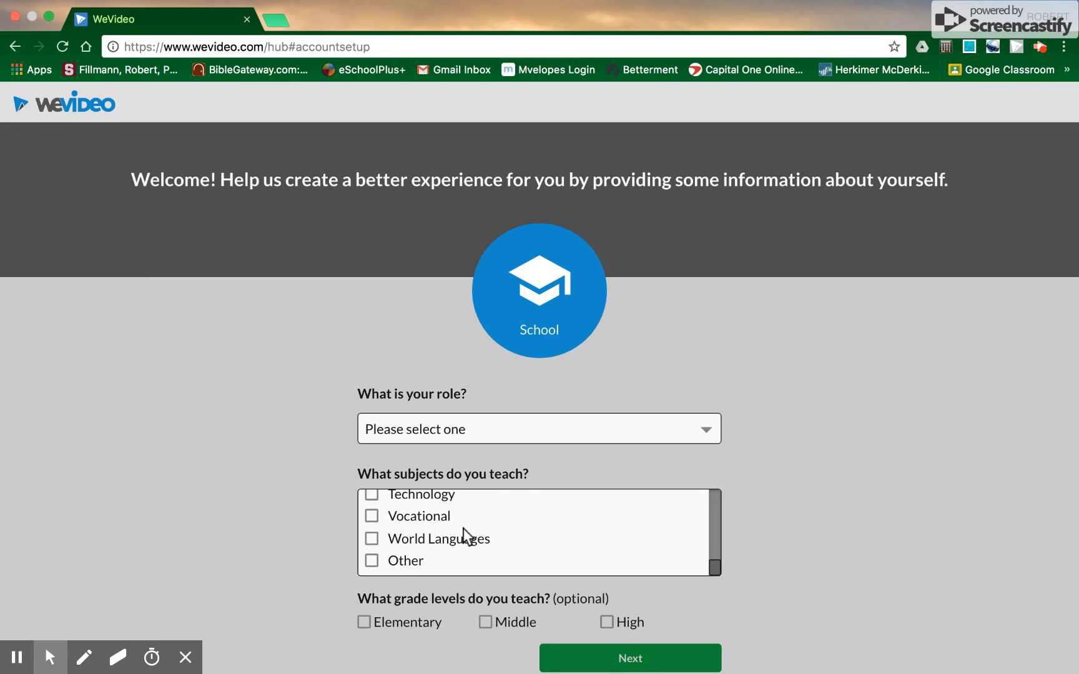
click(370, 561)
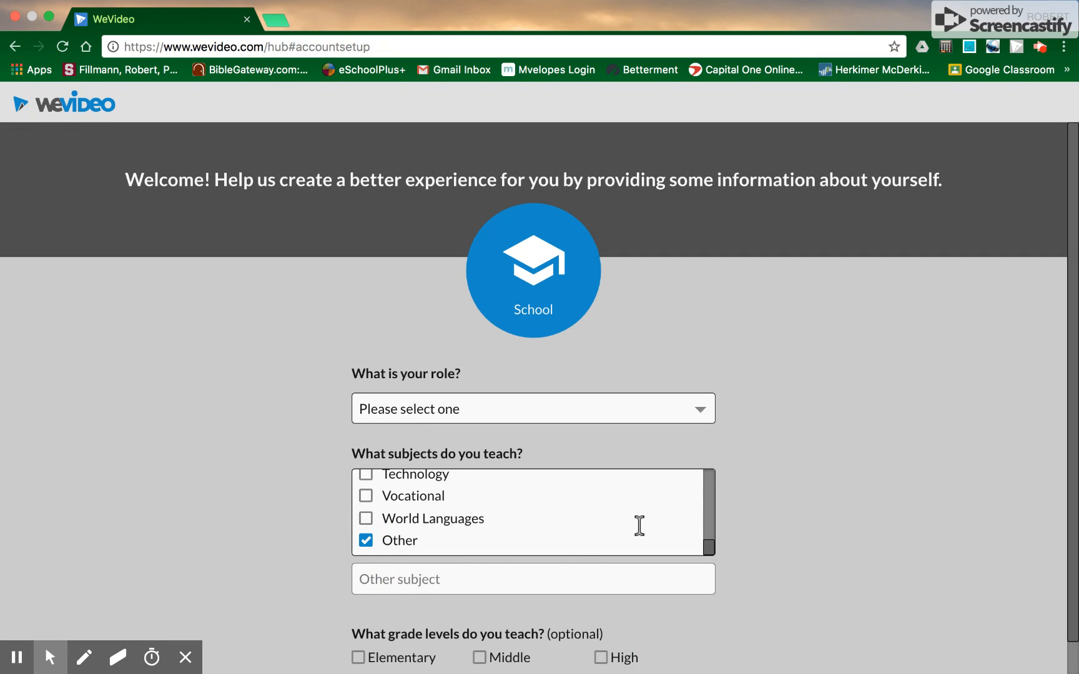
scroll(905, 421, down, 2)
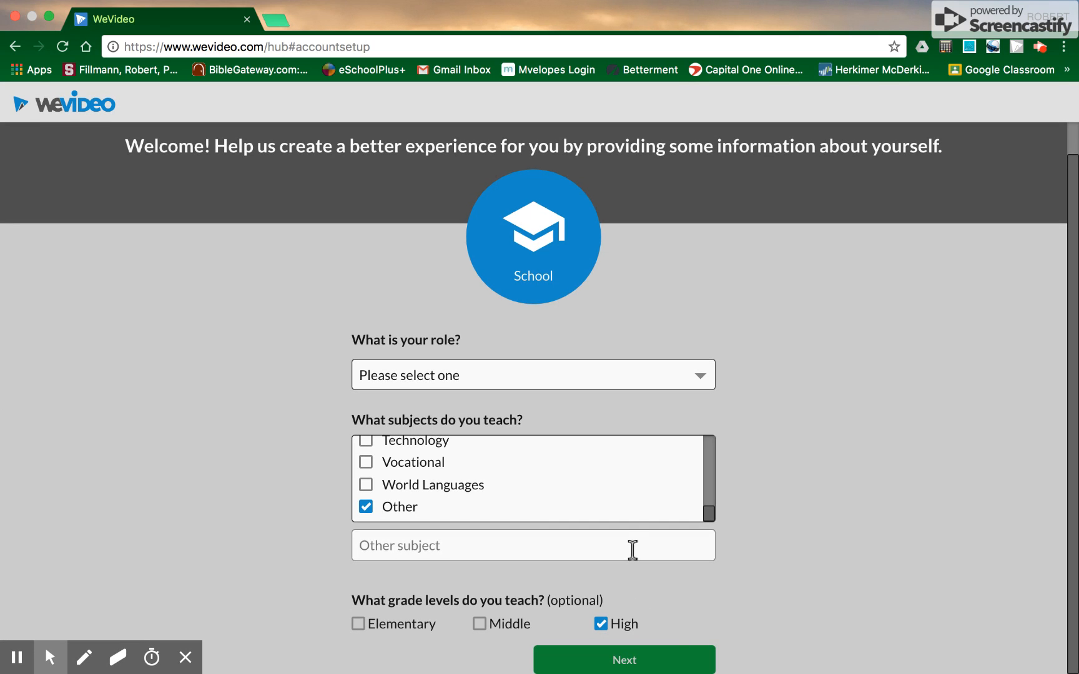
click(594, 553)
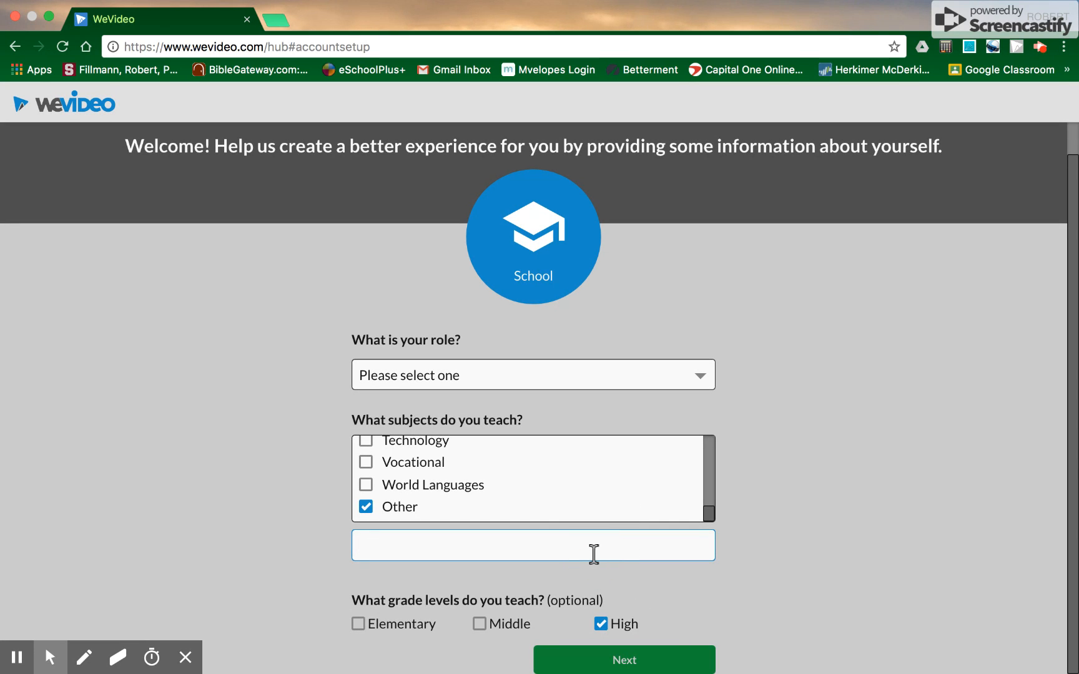
text(Physics)
Step: Pick a role from the role list and continue to the next setup page
click(620, 371)
click(593, 394)
click(605, 663)
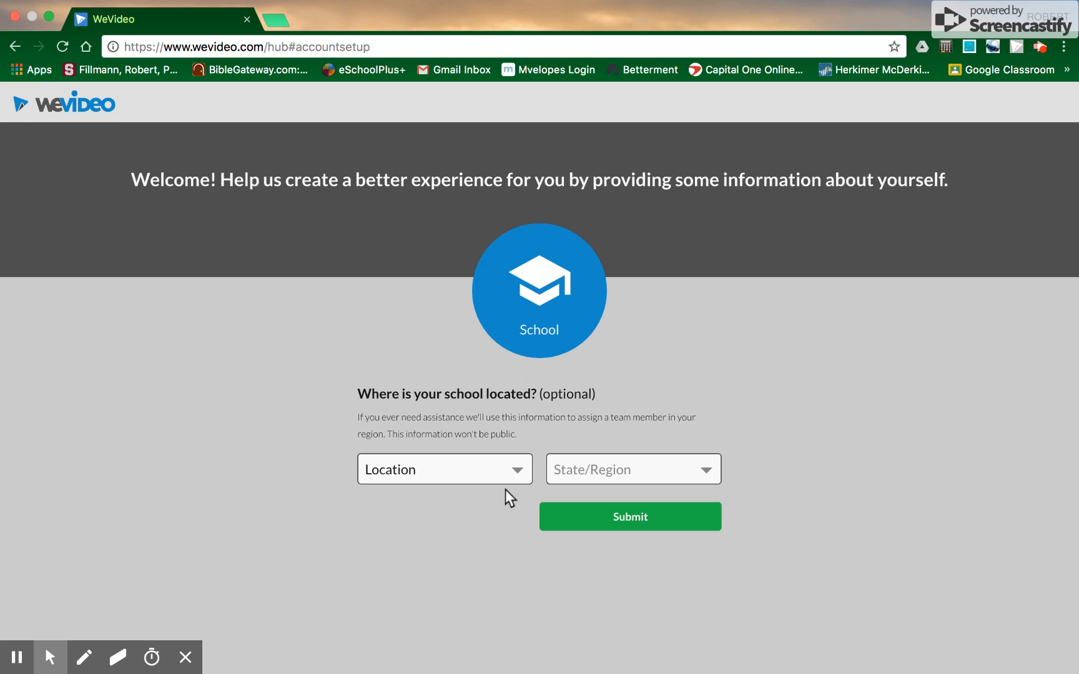
Step: Set the school location to North America and South Carolina, then submit
click(506, 465)
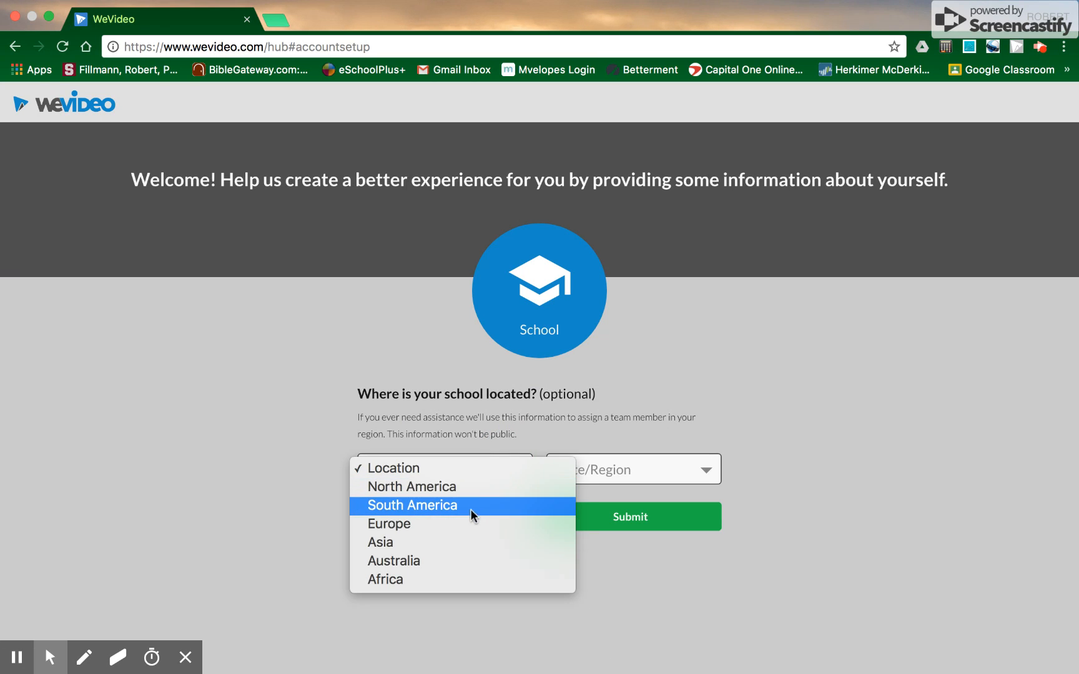
click(504, 491)
click(577, 476)
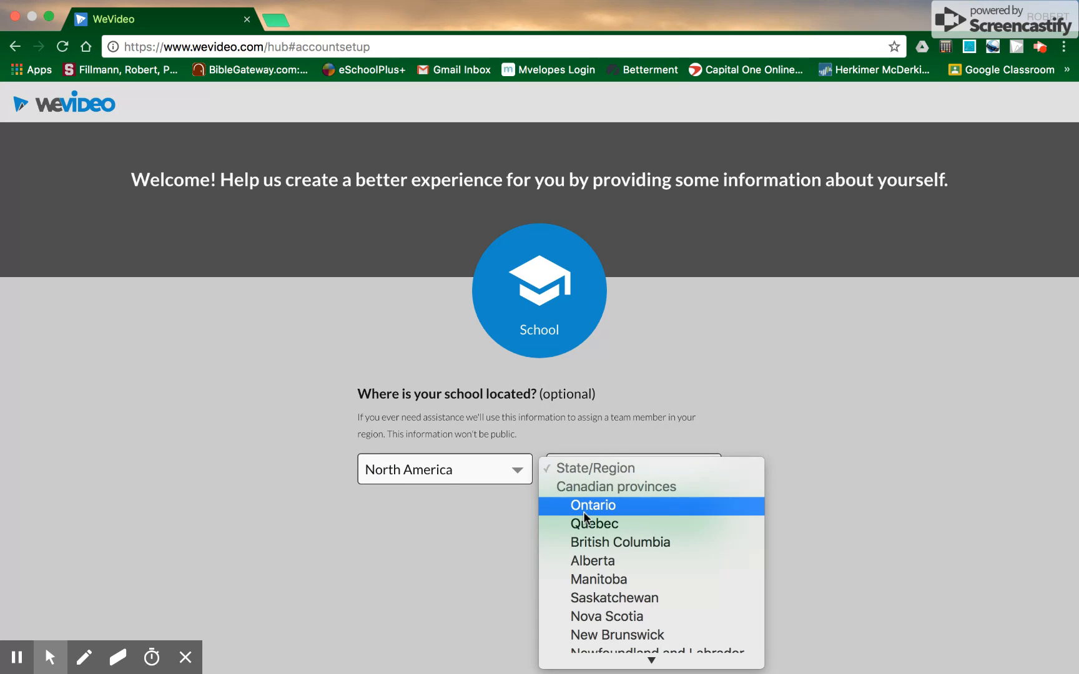
scroll(584, 509, down, 10)
scroll(583, 511, down, 3)
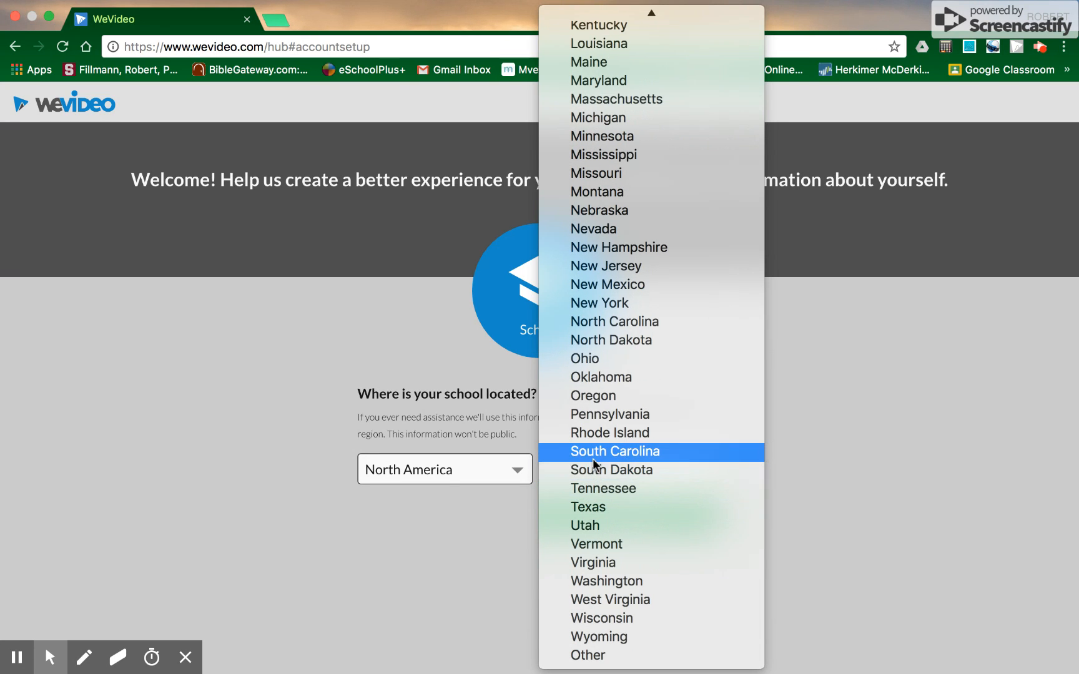
click(592, 456)
click(597, 516)
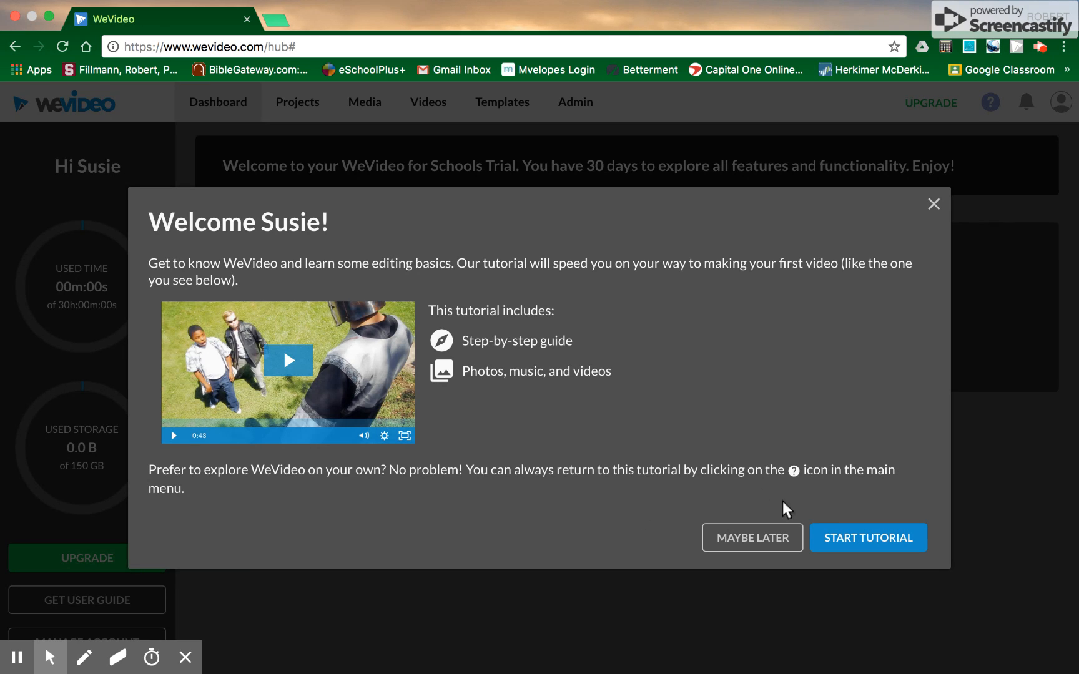
Step: Dismiss the welcome tutorial and create a new blank edit
click(931, 204)
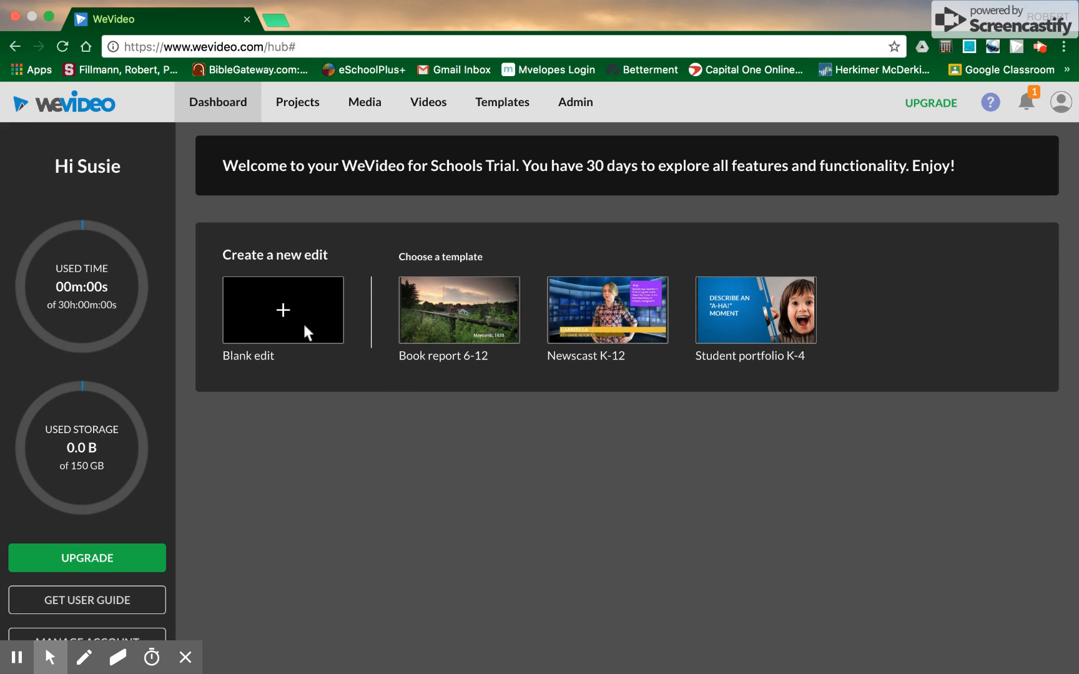
click(285, 311)
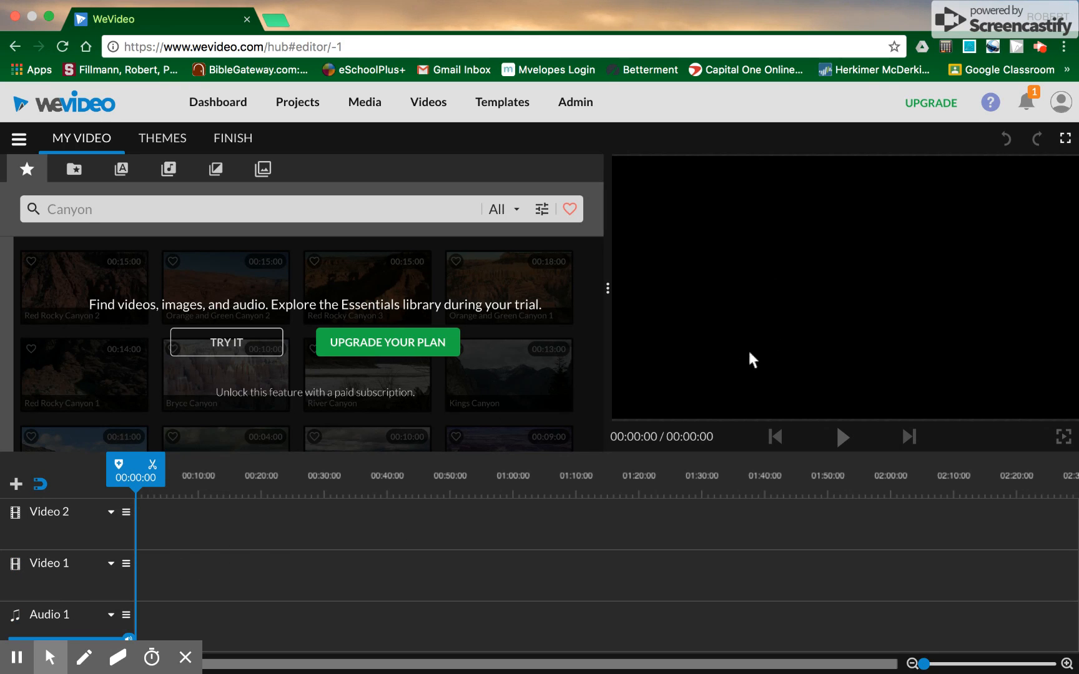
Step: Import GOPR0099.m4v from the desktop into My media and open it in the preview
click(74, 170)
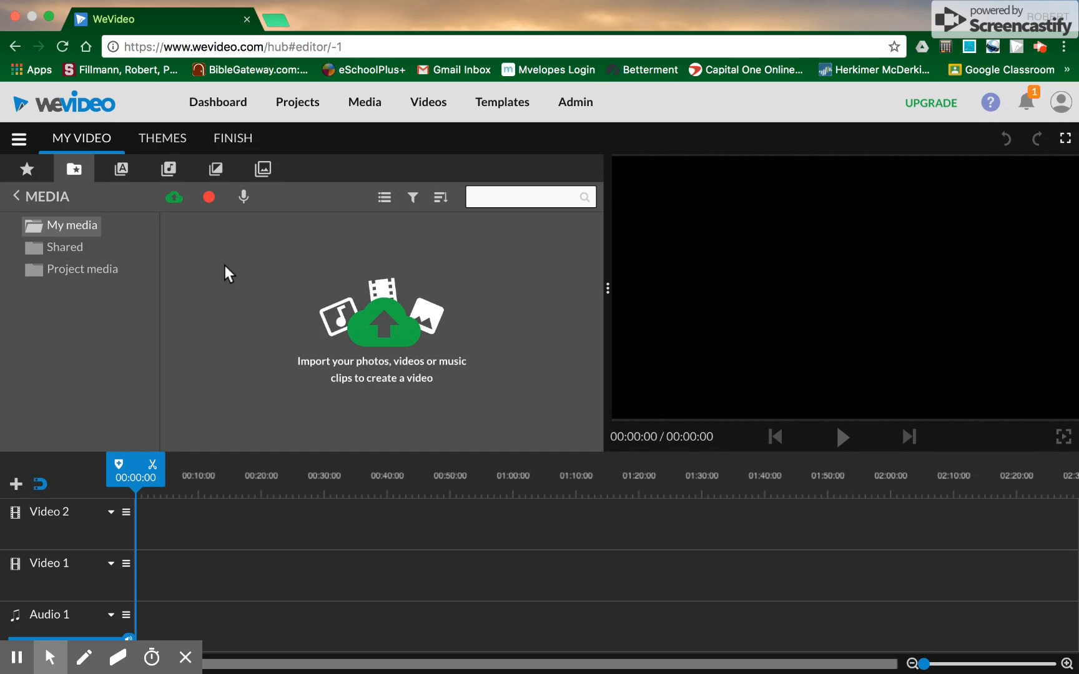
click(173, 197)
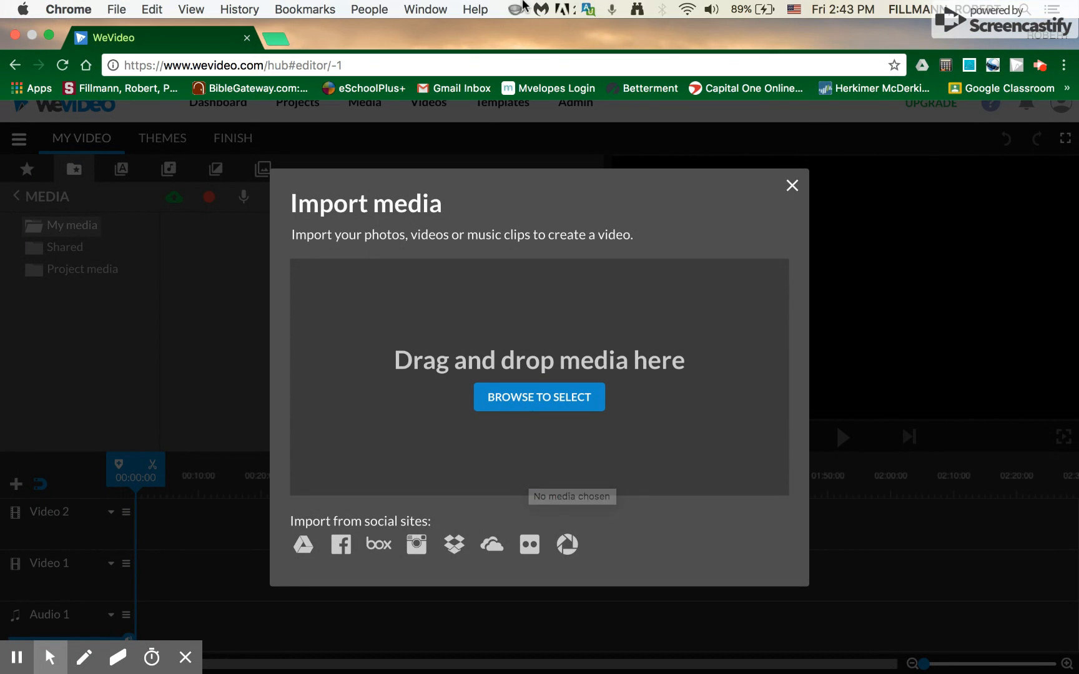
click(49, 36)
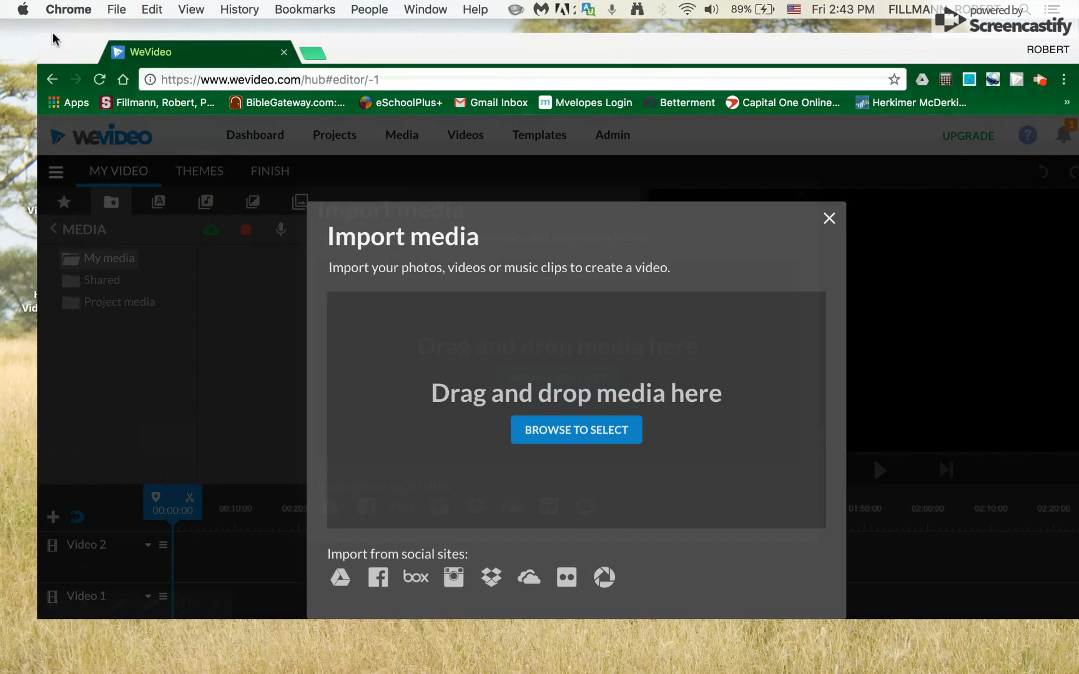
drag(639, 61, 253, 69)
drag(747, 375, 271, 380)
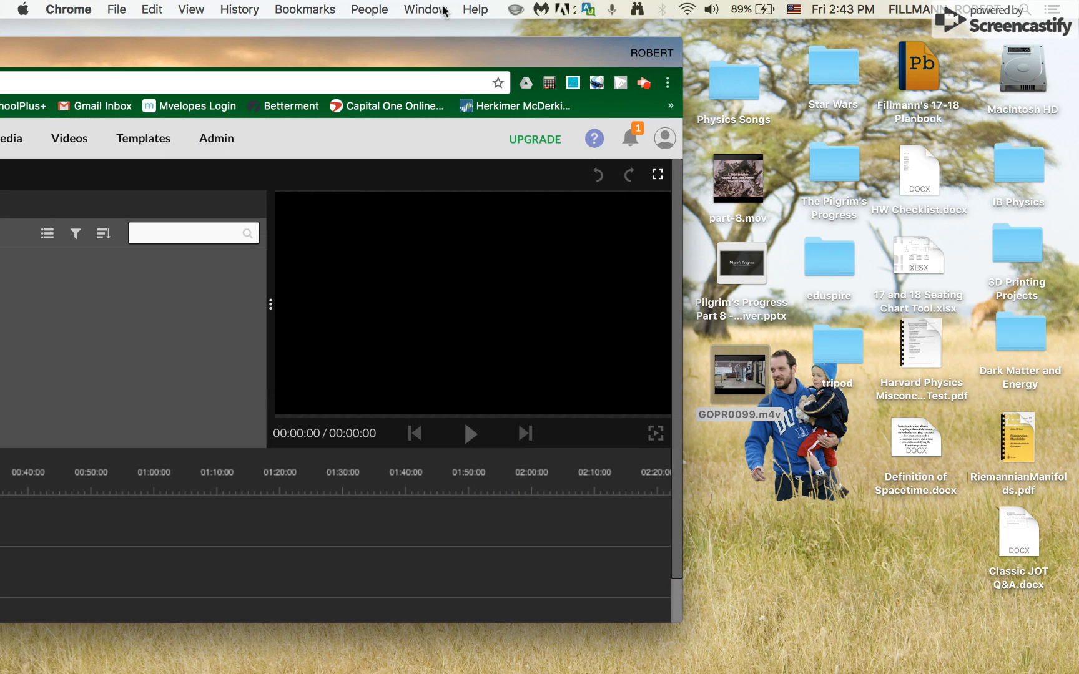
drag(421, 44, 786, 45)
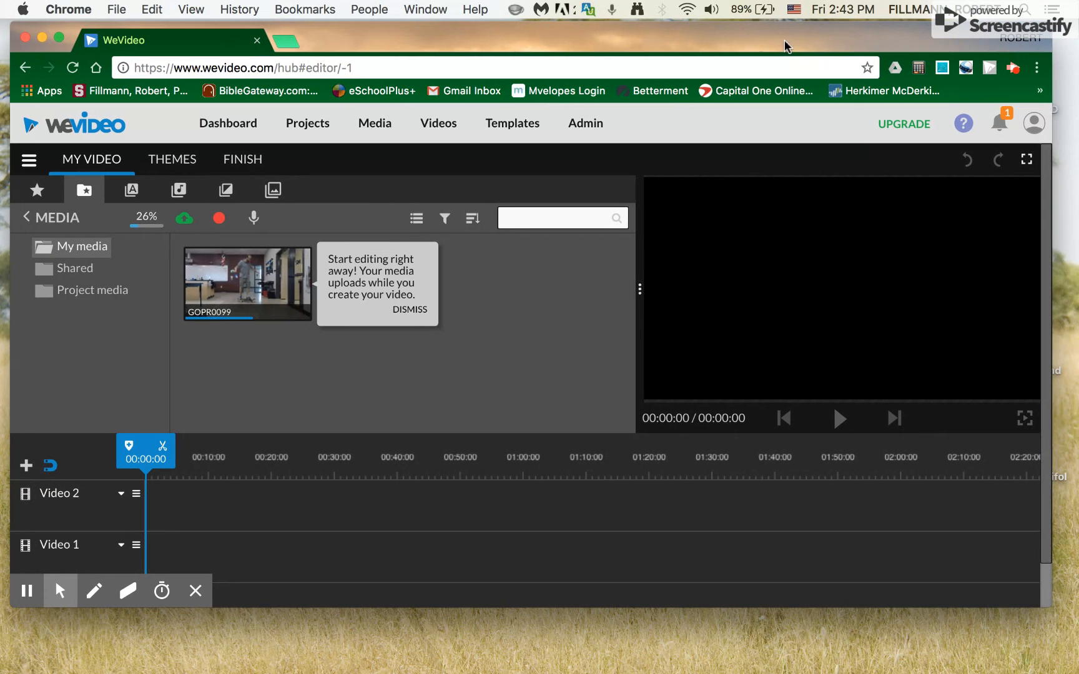
click(58, 40)
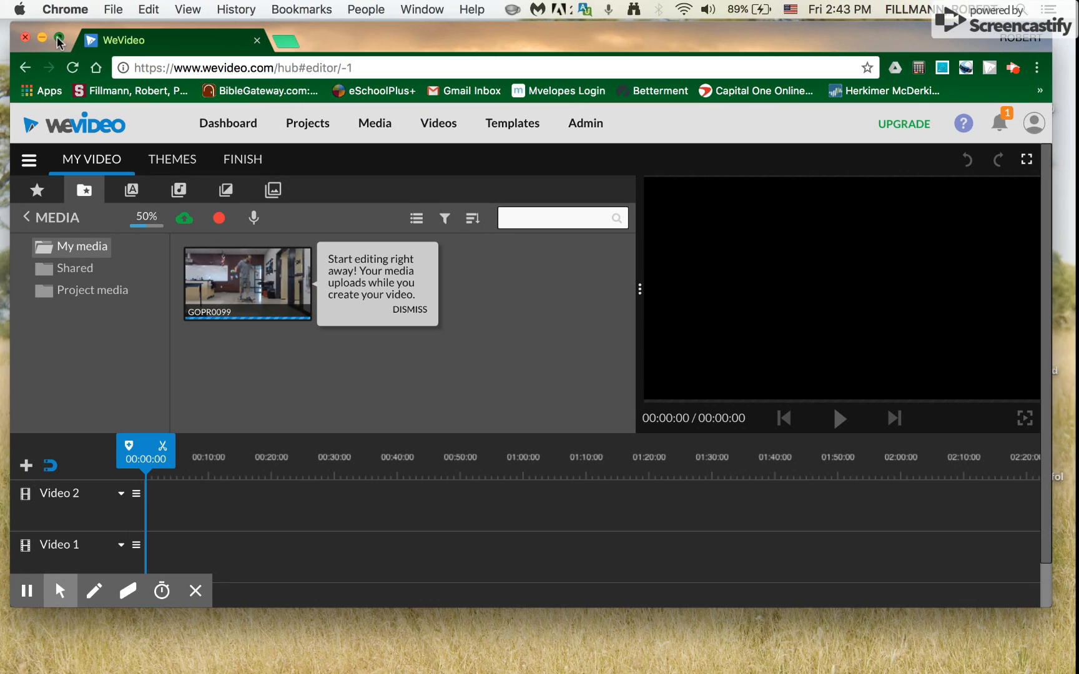
click(232, 265)
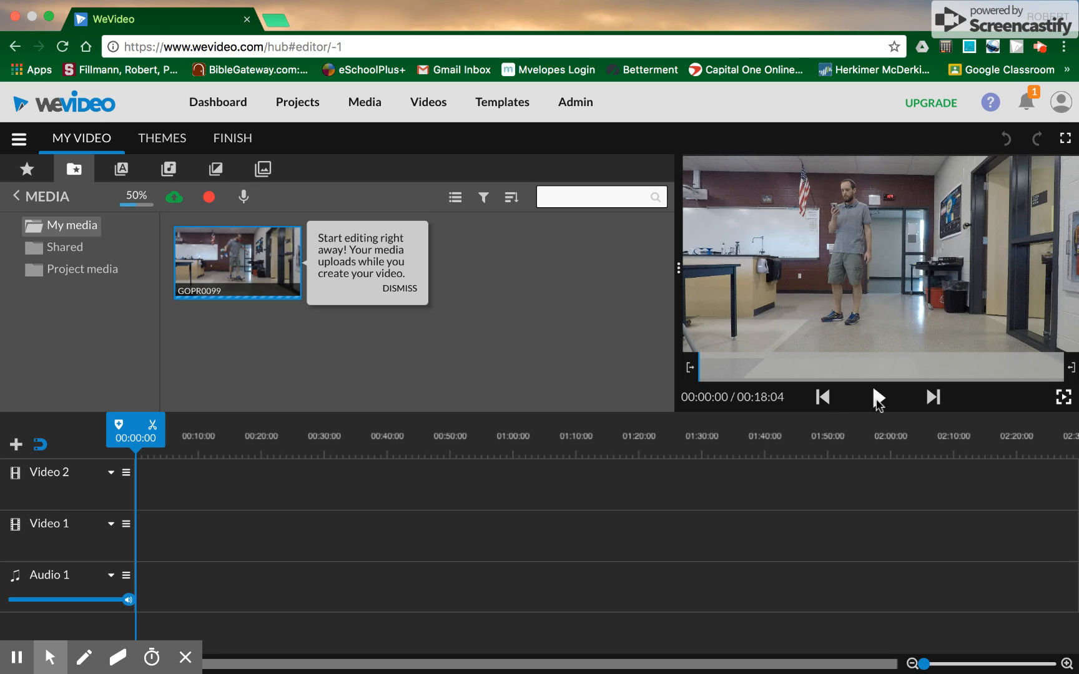
Step: Preview the GOPR0099 footage, place it on the Video 1 track, and zoom the timeline in
click(877, 398)
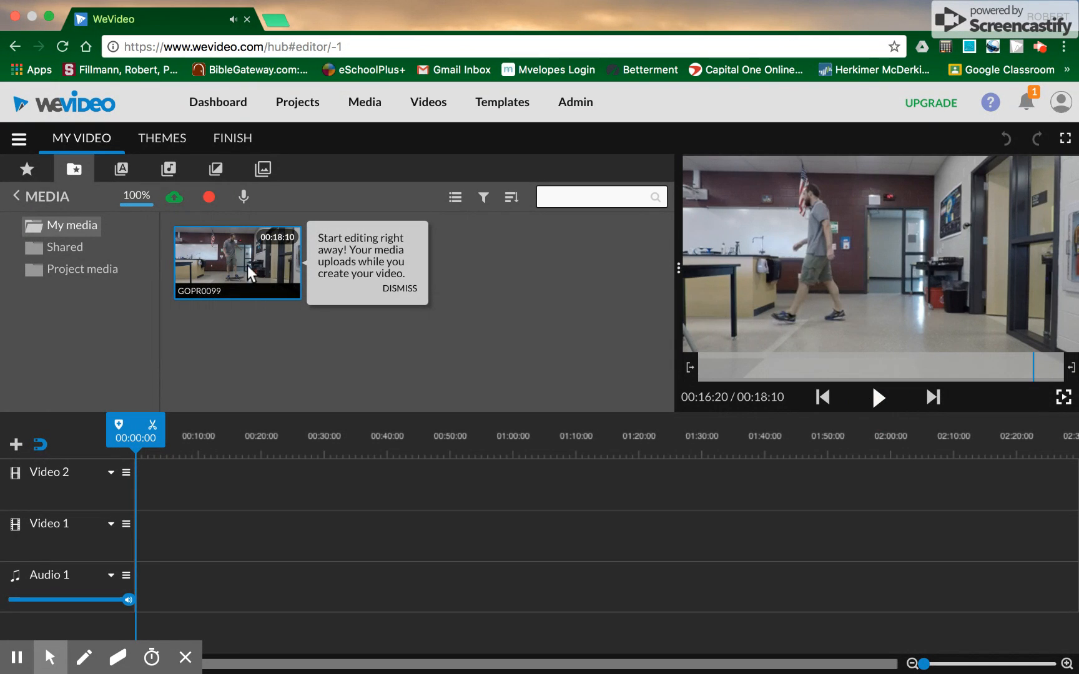
drag(247, 267, 153, 537)
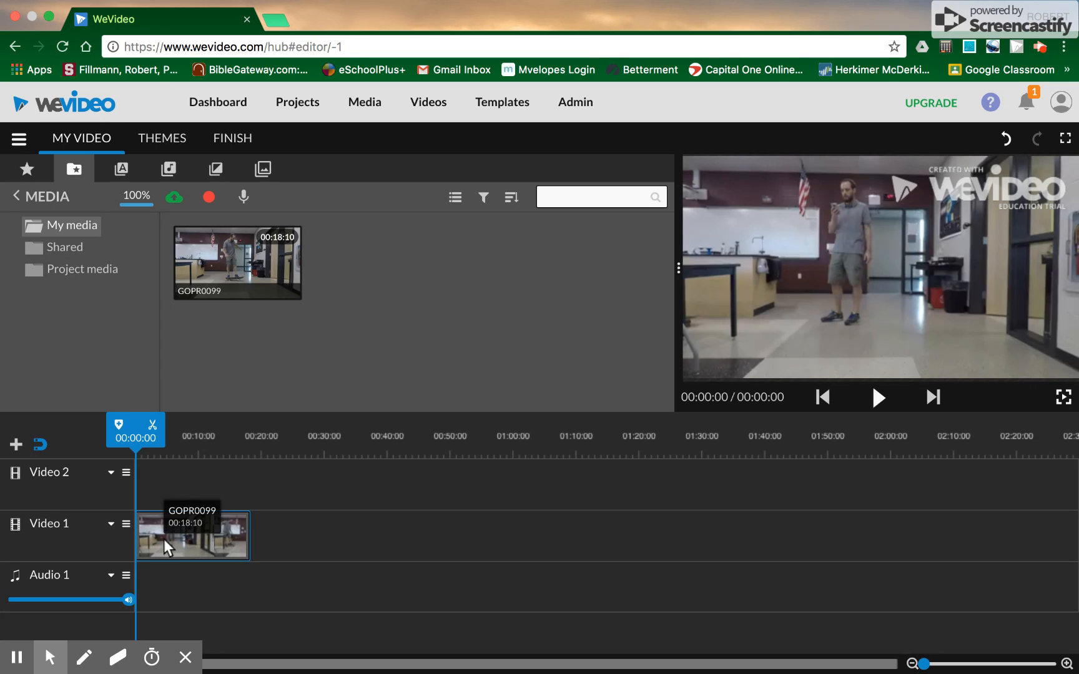
mouse_move(140, 422)
mouse_down()
mouse_move(220, 418)
mouse_move(125, 421)
mouse_up()
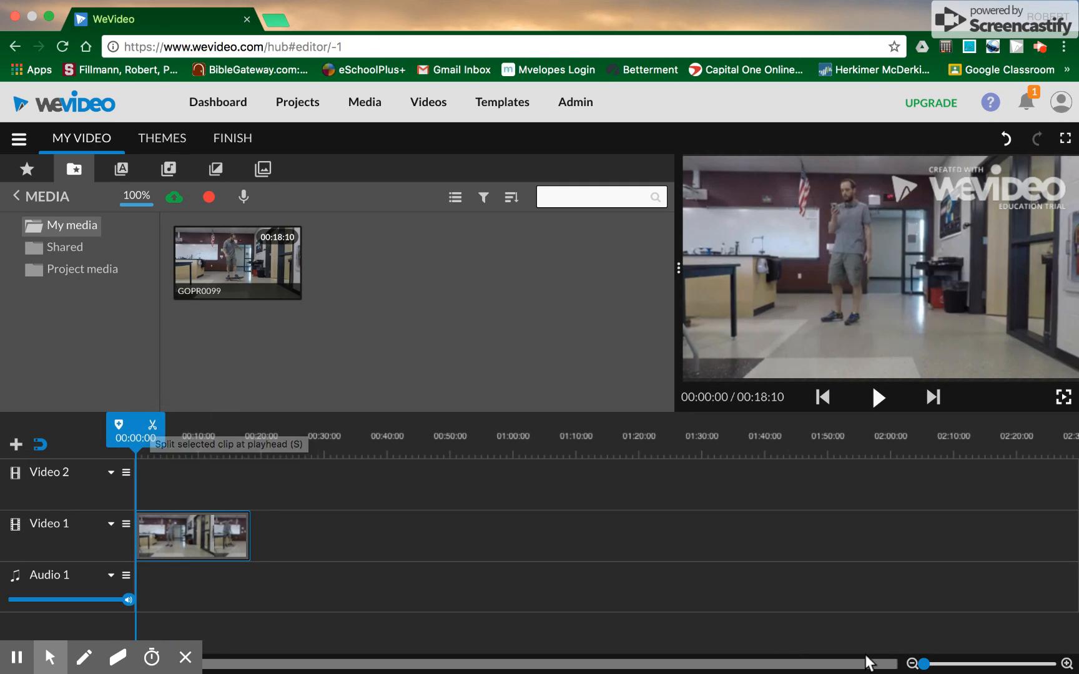
drag(923, 667, 929, 668)
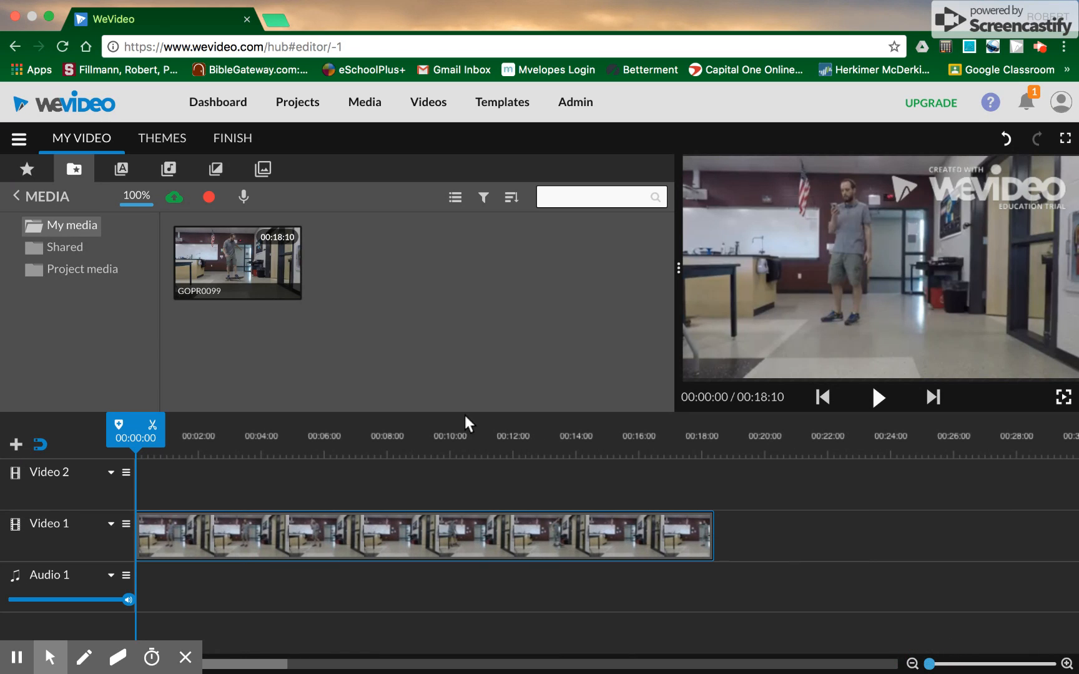
Step: Split the clip at 00:07:06, delete the front piece, and move the remaining clip to the timeline start
drag(131, 429, 361, 393)
click(380, 423)
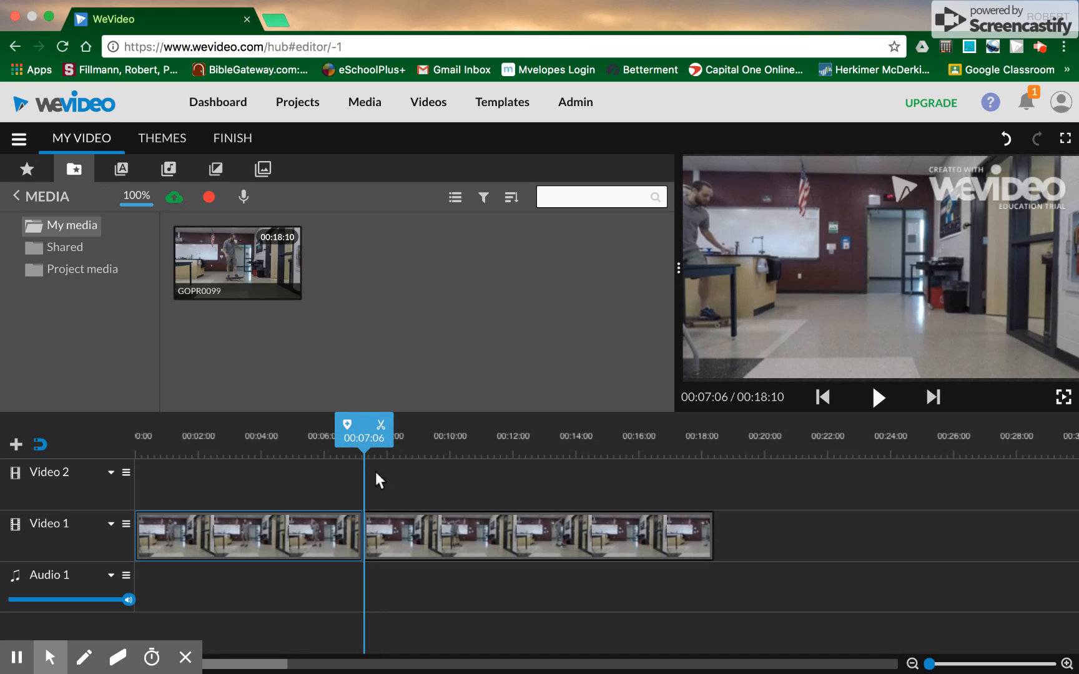
click(261, 529)
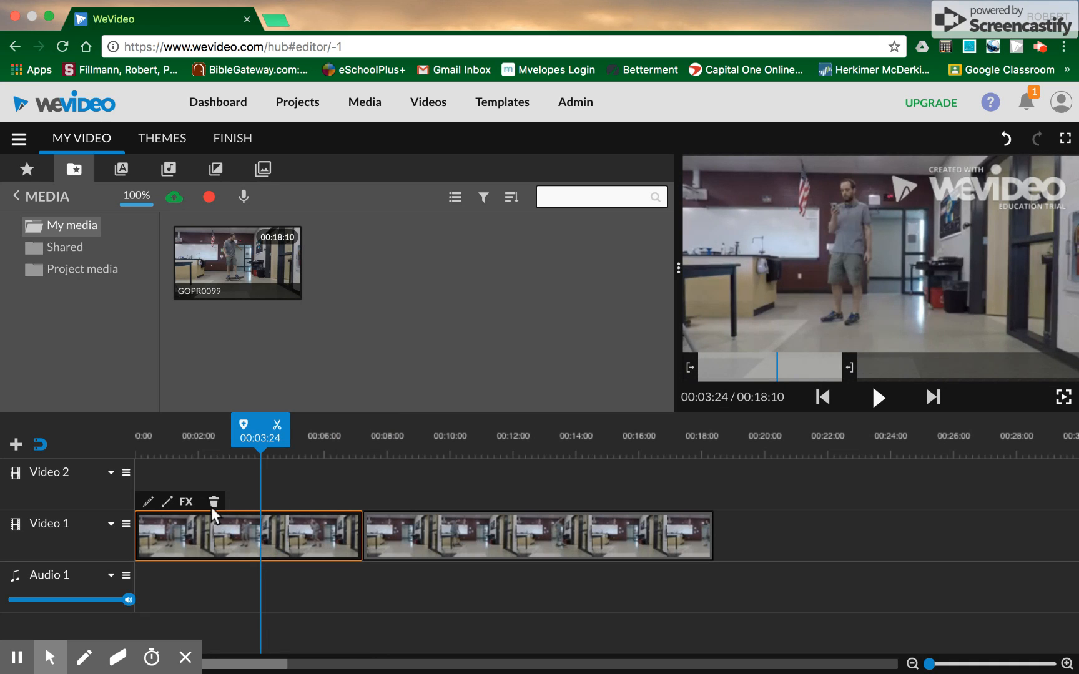
click(213, 503)
drag(422, 531, 171, 548)
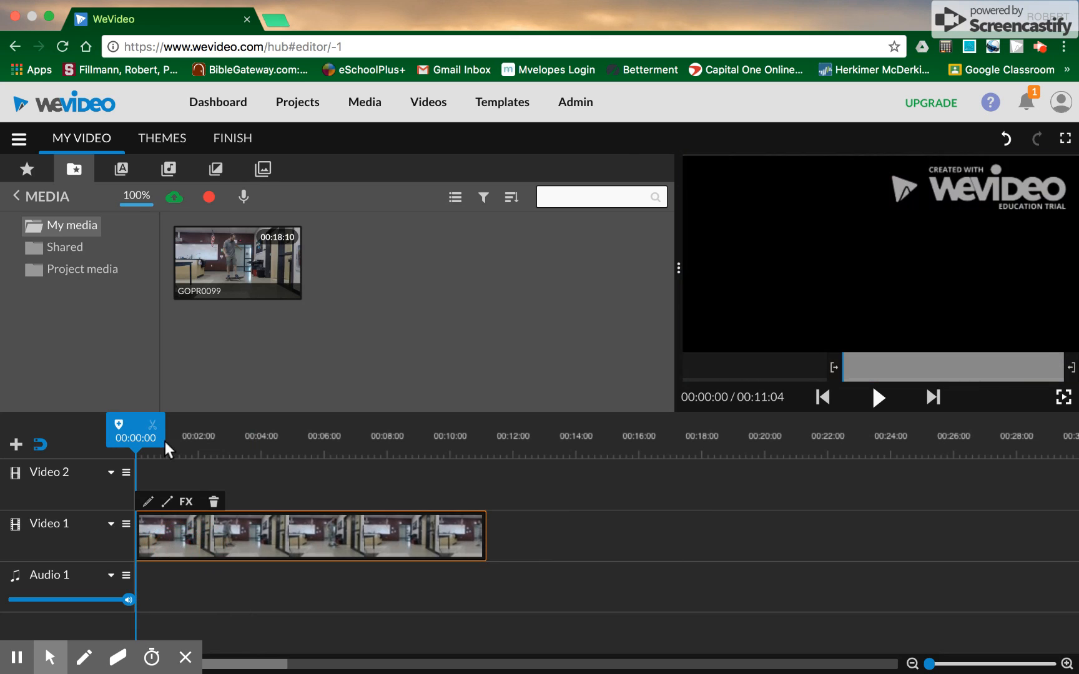
Step: Split the clip at 00:05:10, delete the piece after the split, and play the edit from the start
drag(150, 424, 303, 423)
click(323, 422)
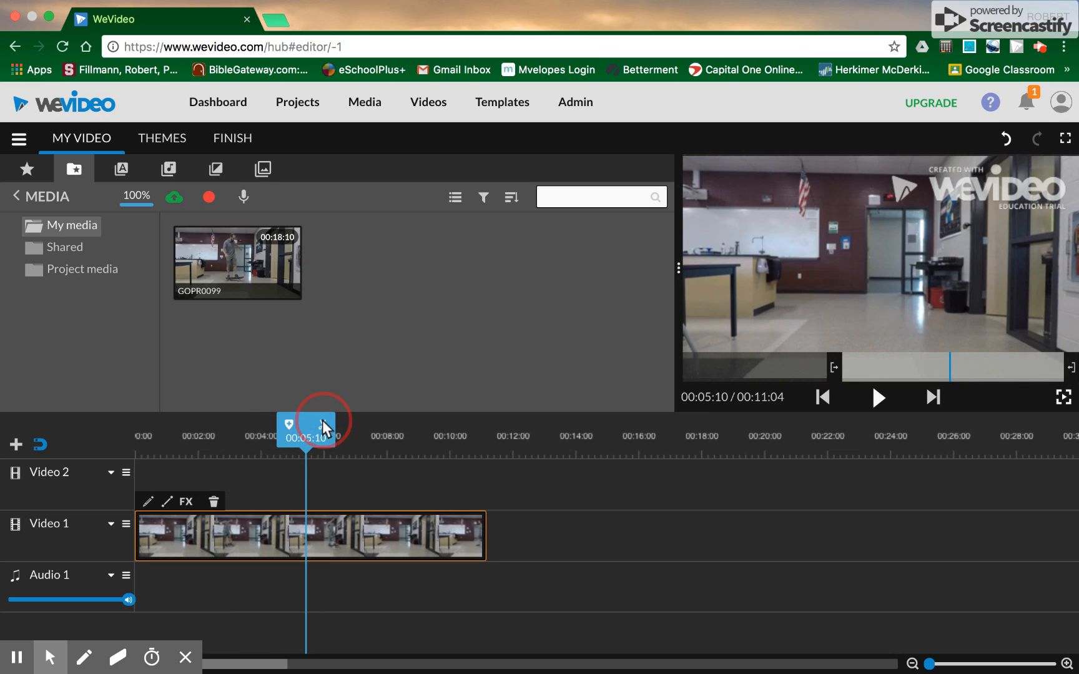
click(348, 540)
key(Delete)
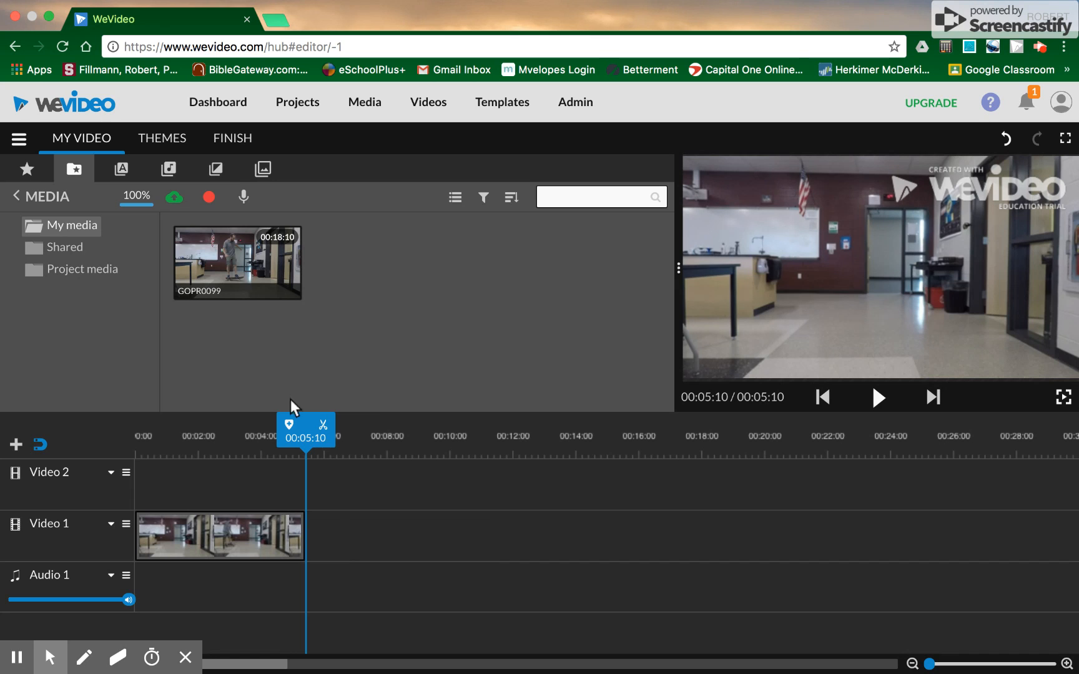
drag(301, 416, 117, 437)
click(879, 397)
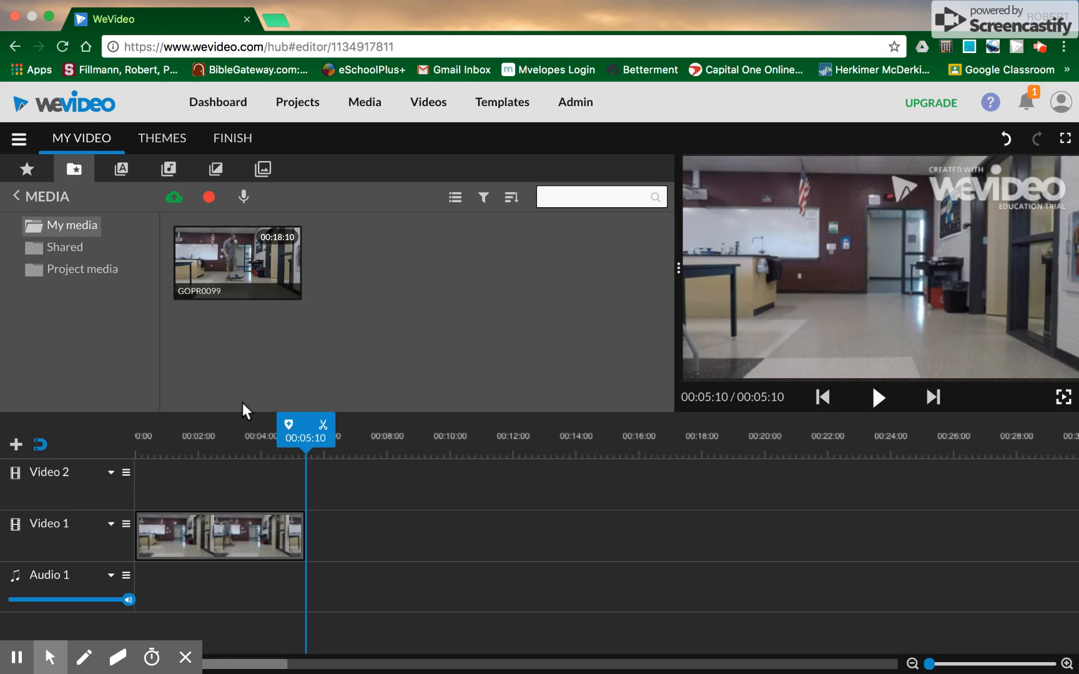
Step: Record a short webcam clip with the built-in recorder and add it to My media
click(208, 196)
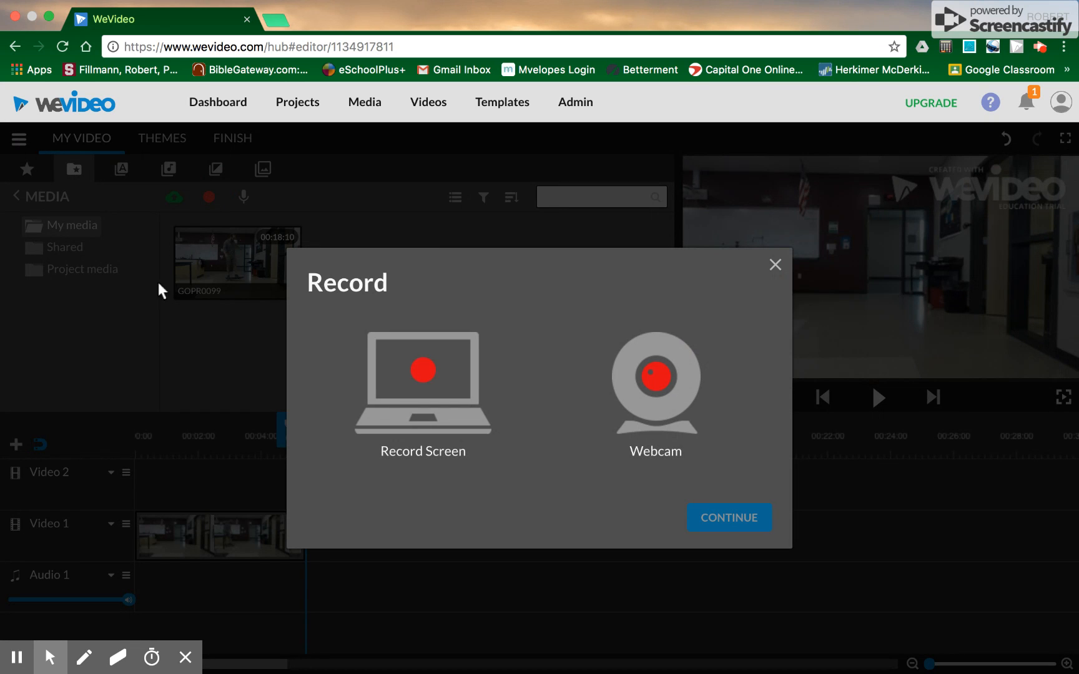
click(655, 399)
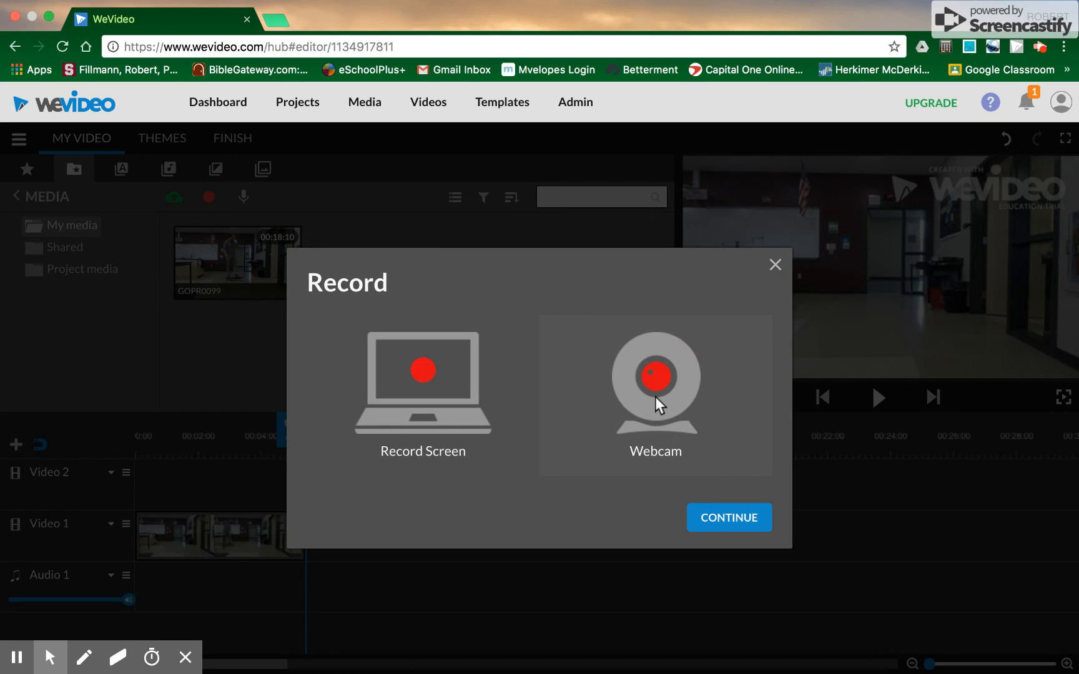
click(714, 519)
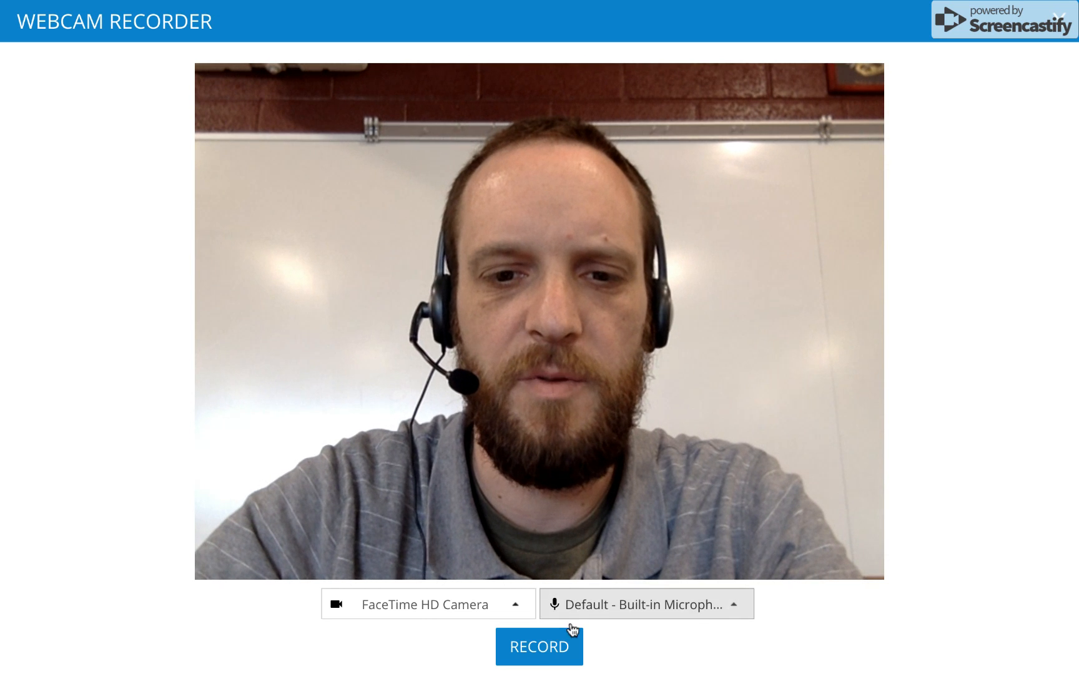
click(539, 649)
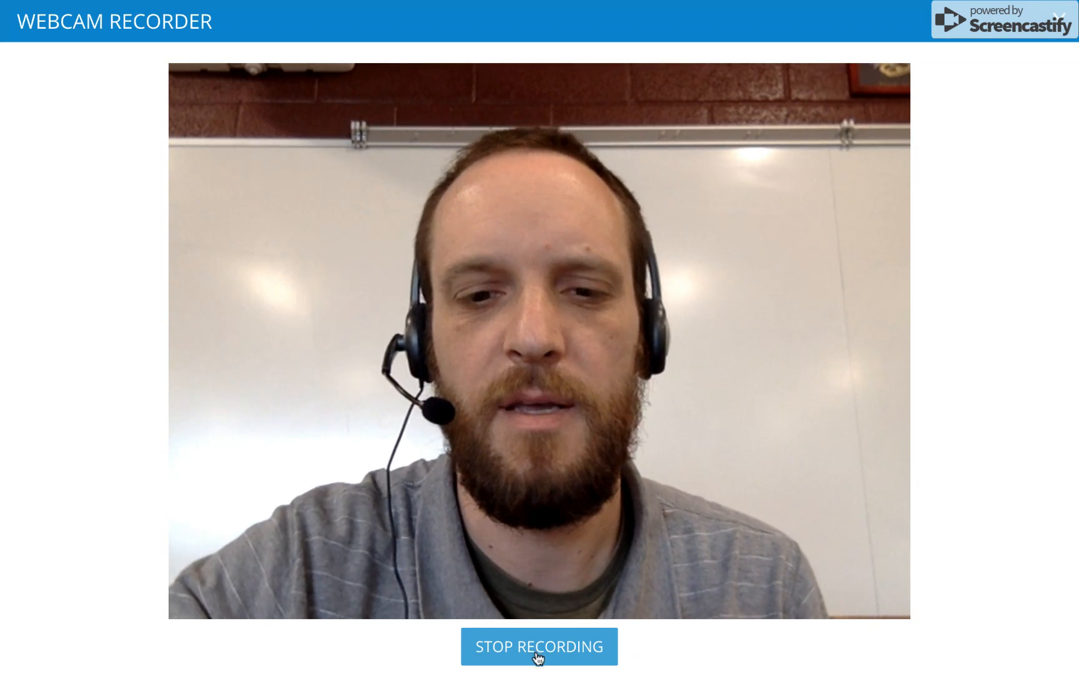
click(537, 656)
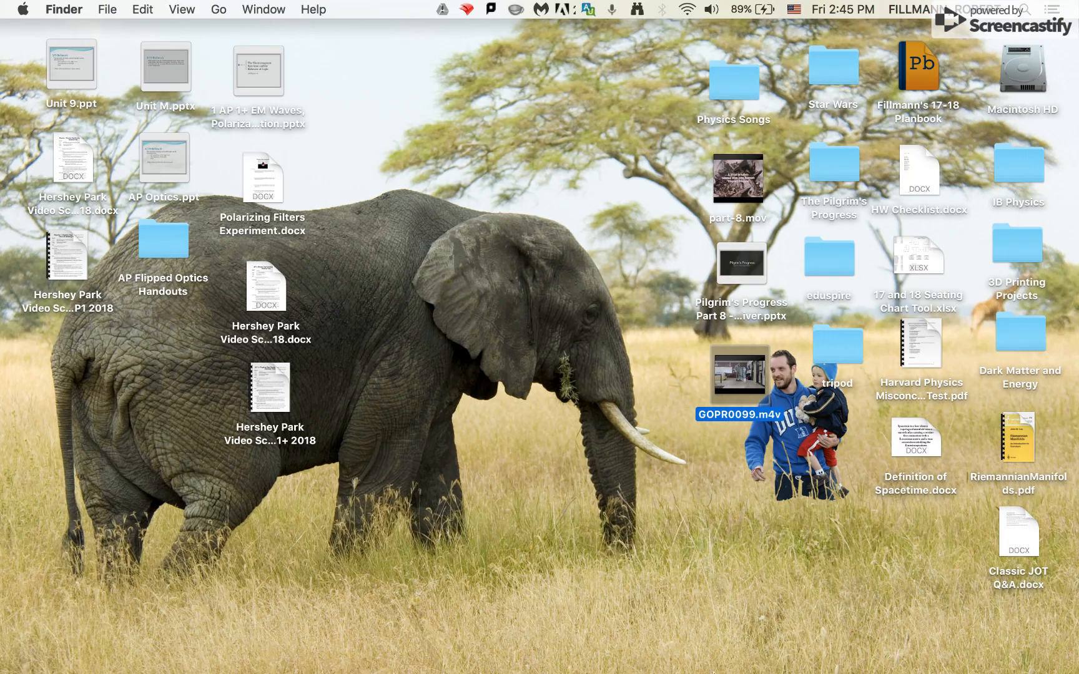
mouse_move(753, 669)
click(650, 657)
click(1044, 647)
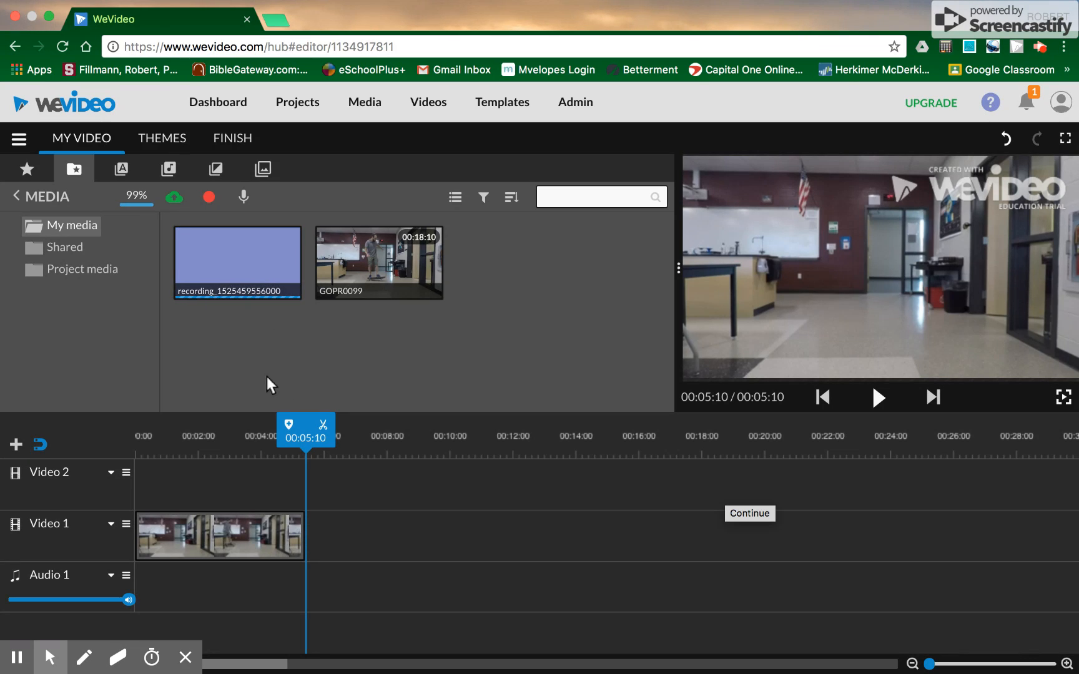
Step: Place the webcam recording on Video 1 right after the GoPro clip and play it back
drag(306, 418, 210, 425)
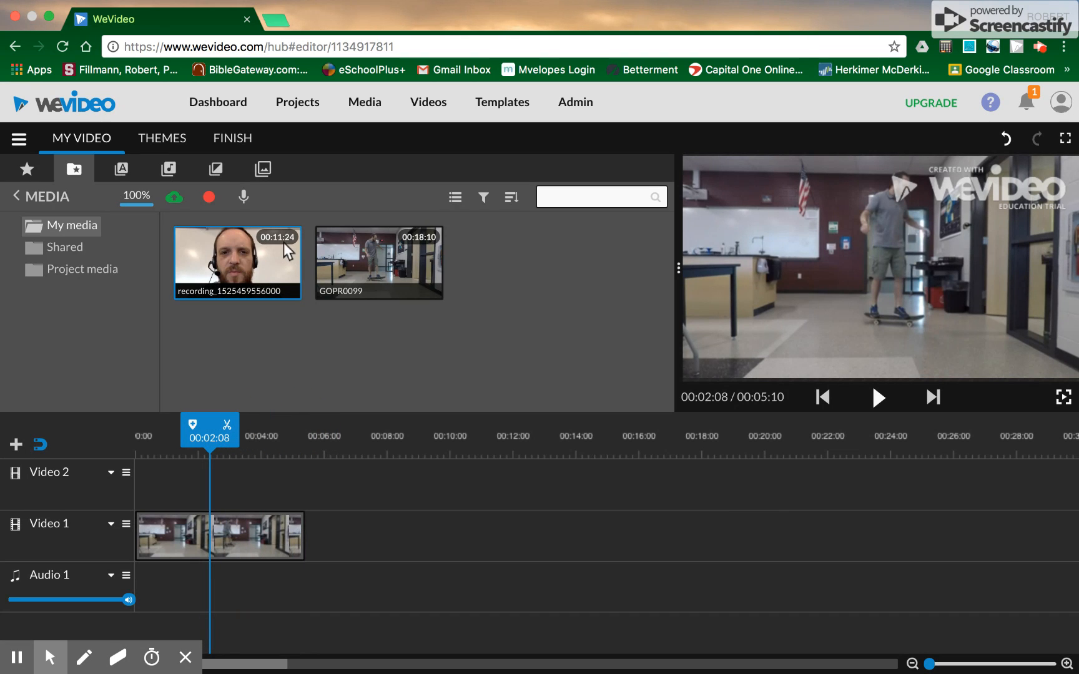
drag(246, 245, 328, 560)
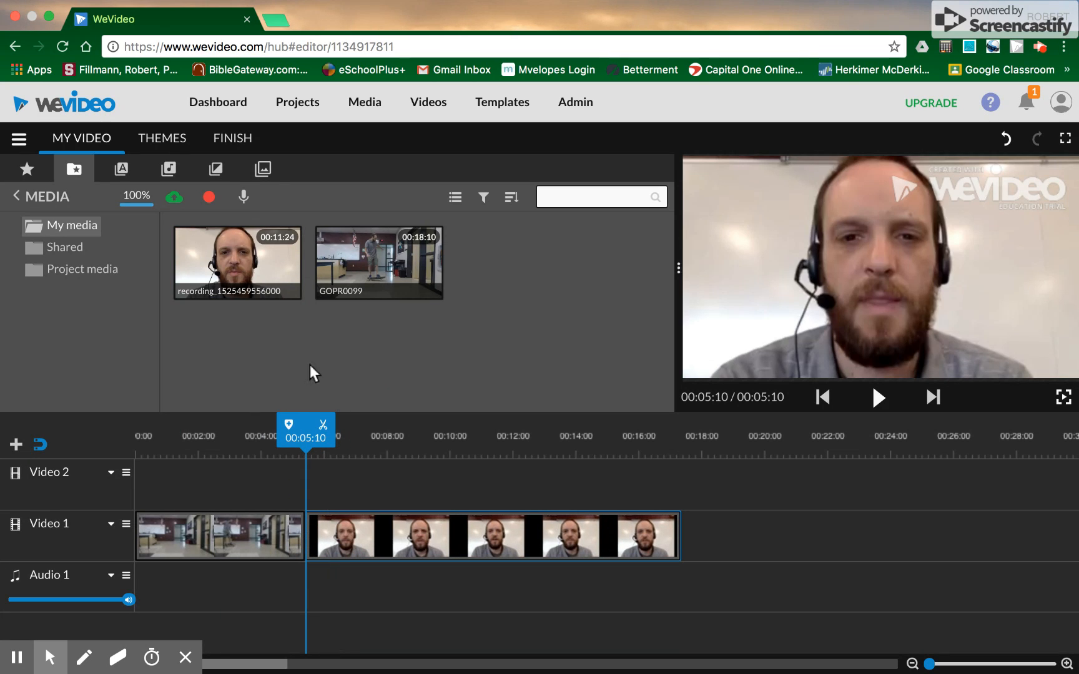
drag(306, 417, 196, 426)
drag(171, 430, 630, 435)
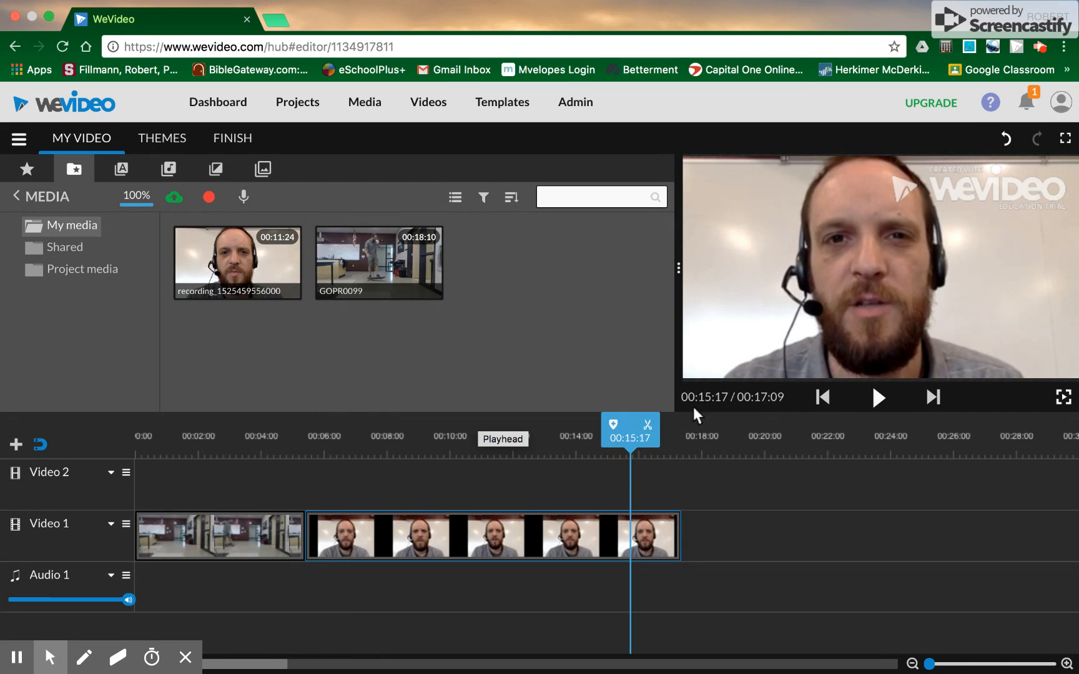
click(876, 400)
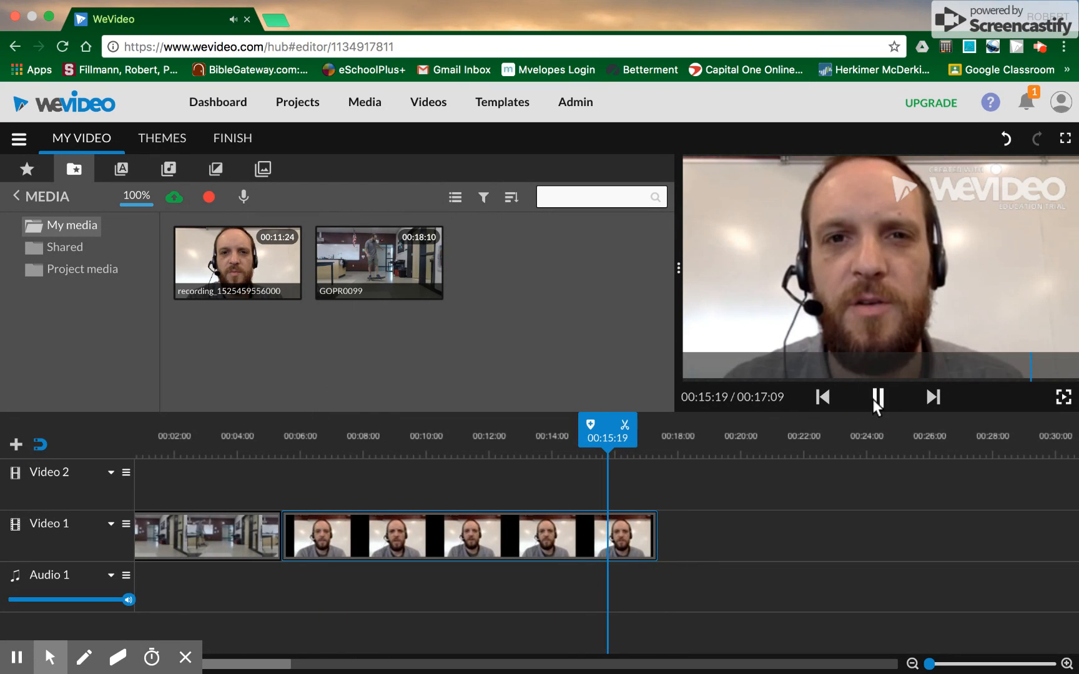
click(874, 398)
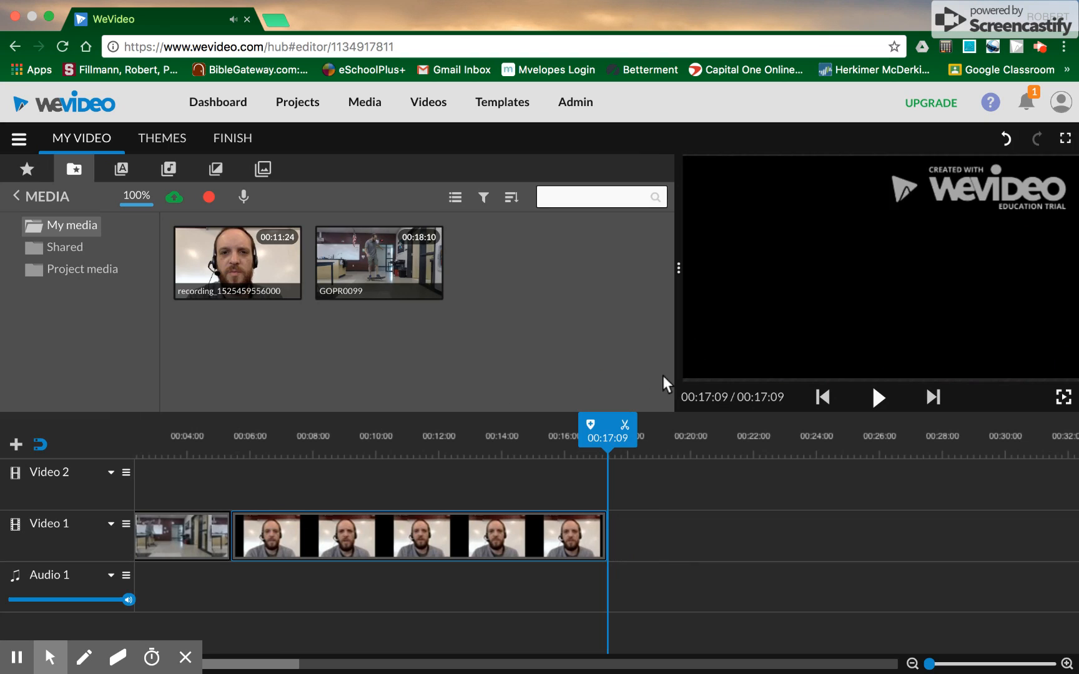
Step: Split the webcam clip at 00:16:20 and delete its end piece
mouse_move(607, 418)
mouse_down()
mouse_move(556, 418)
mouse_move(590, 415)
mouse_up()
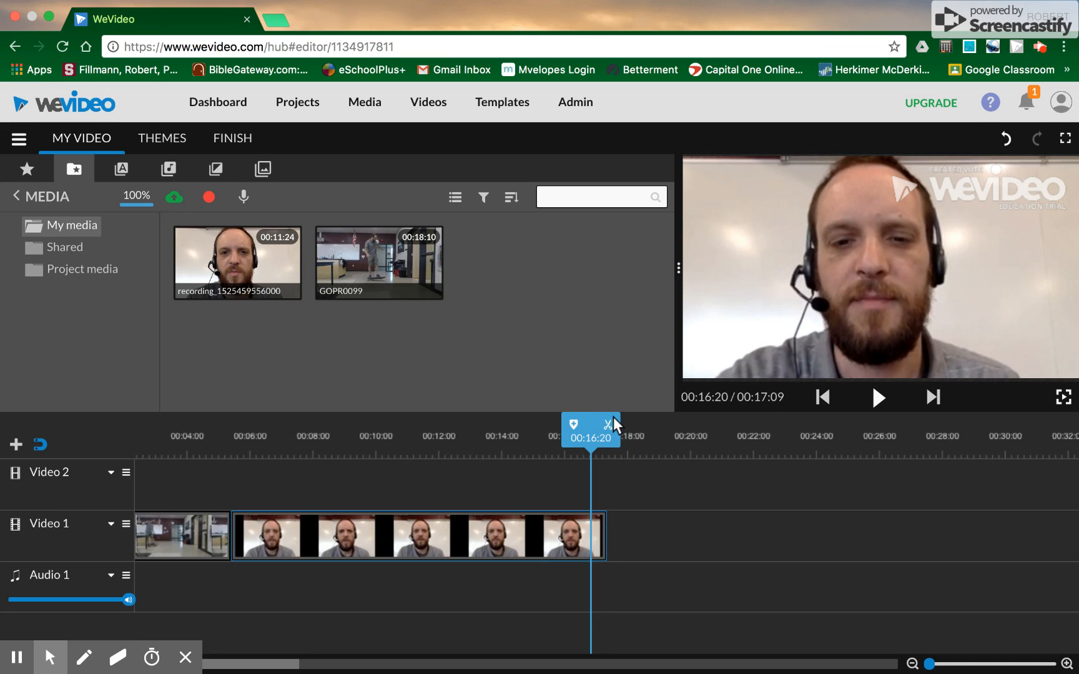
click(608, 430)
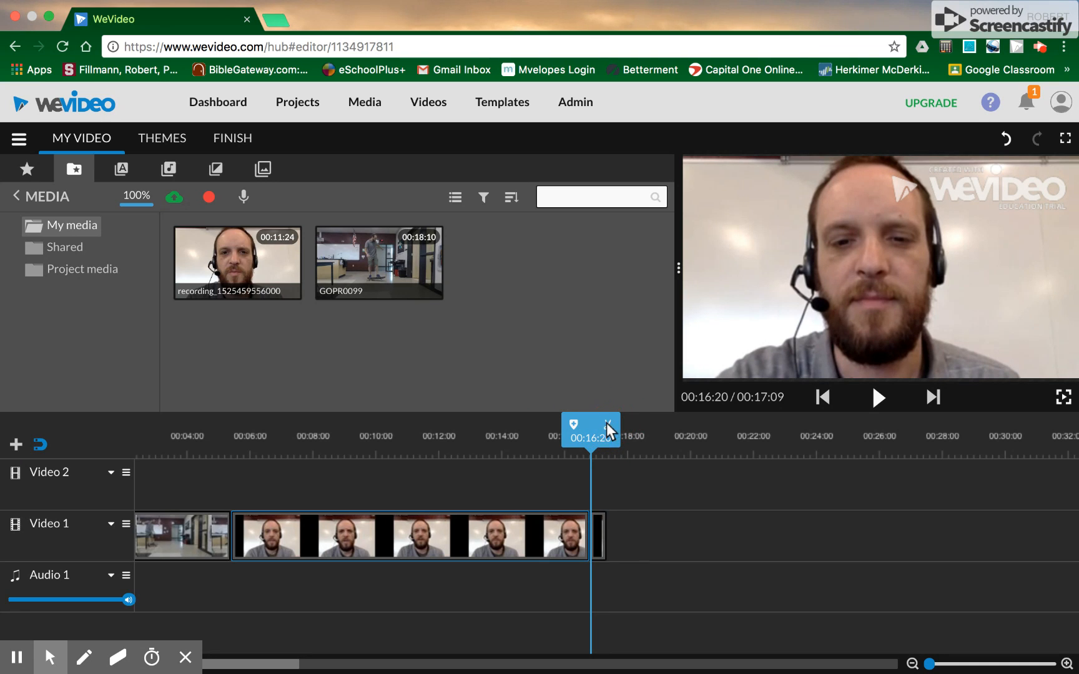
click(600, 519)
key(Delete)
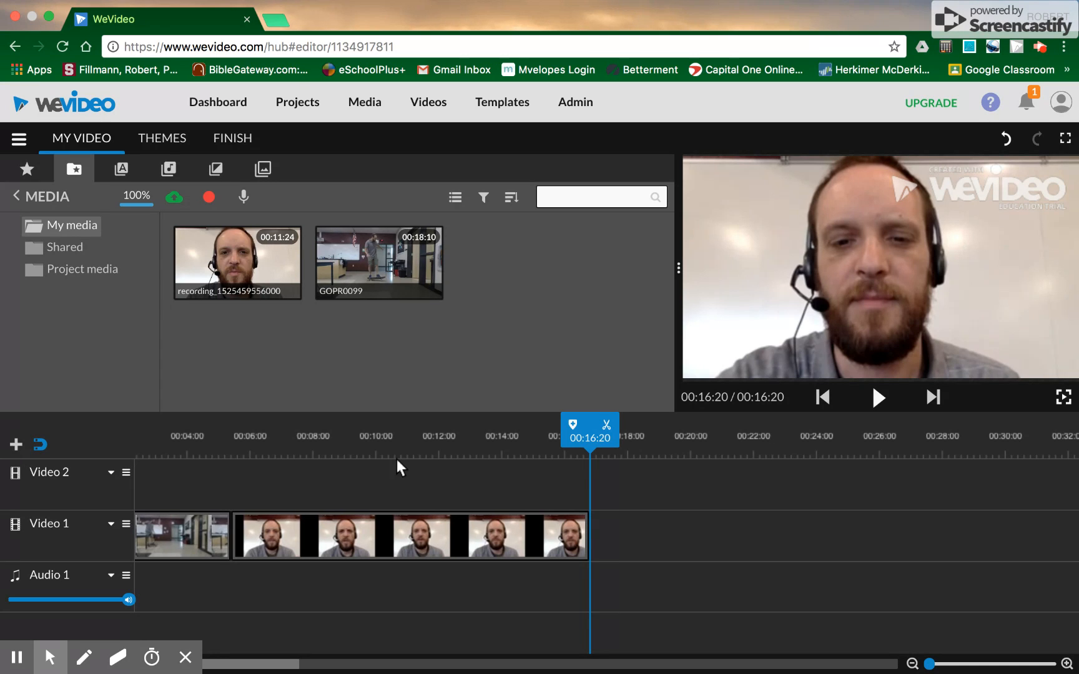
Step: Browse the Text, Audio and Transitions libraries
click(120, 170)
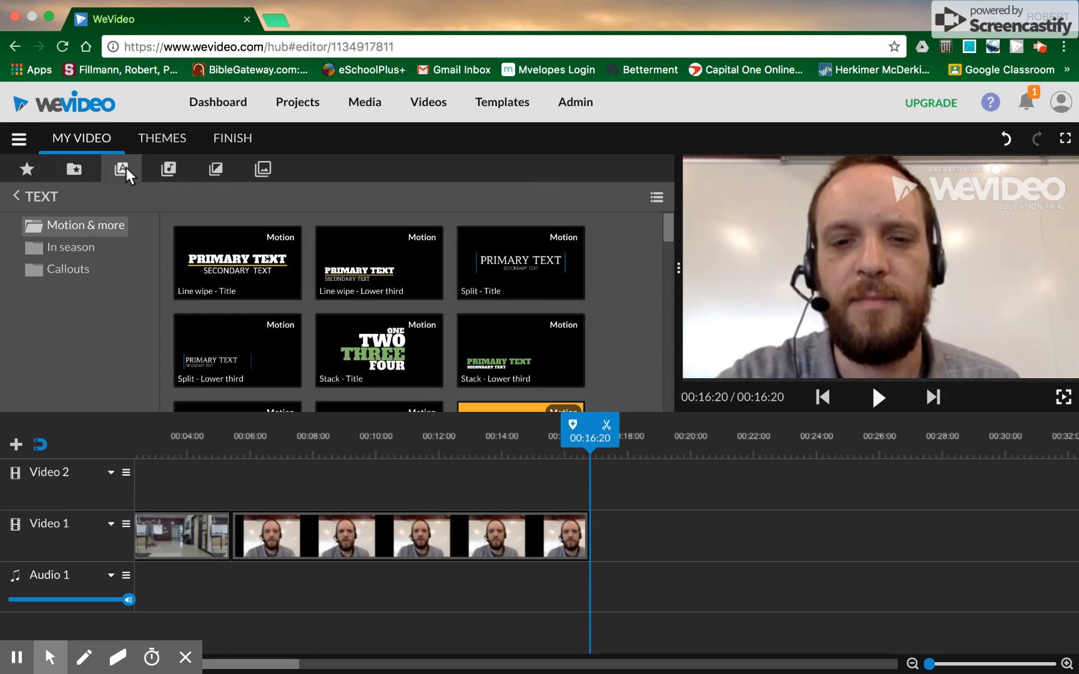
click(168, 170)
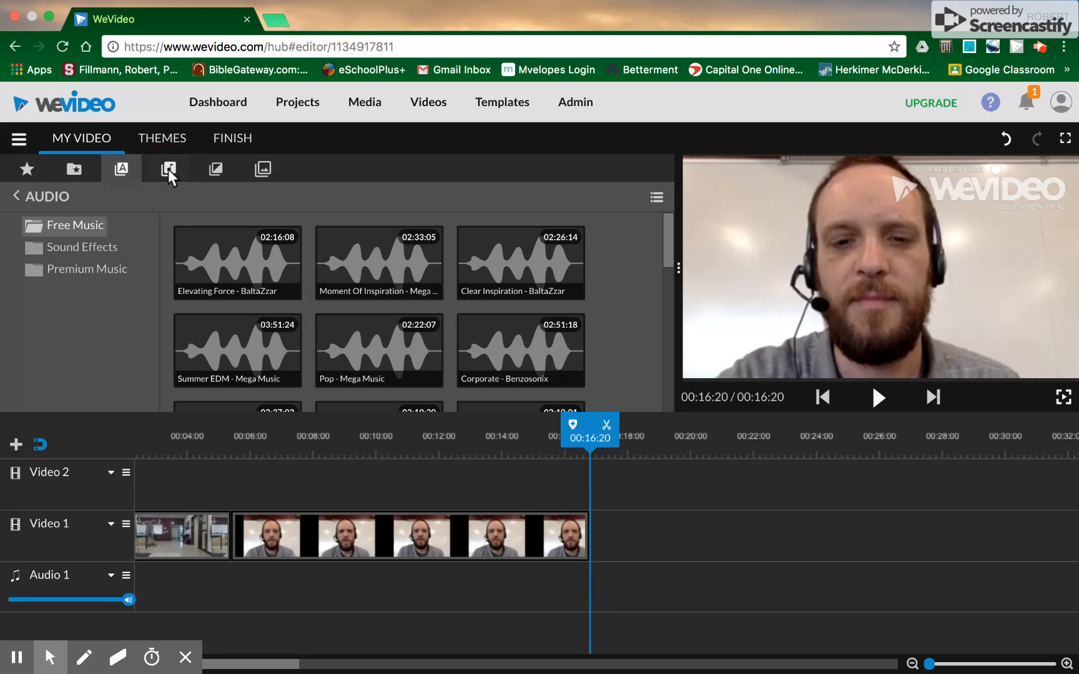
click(210, 169)
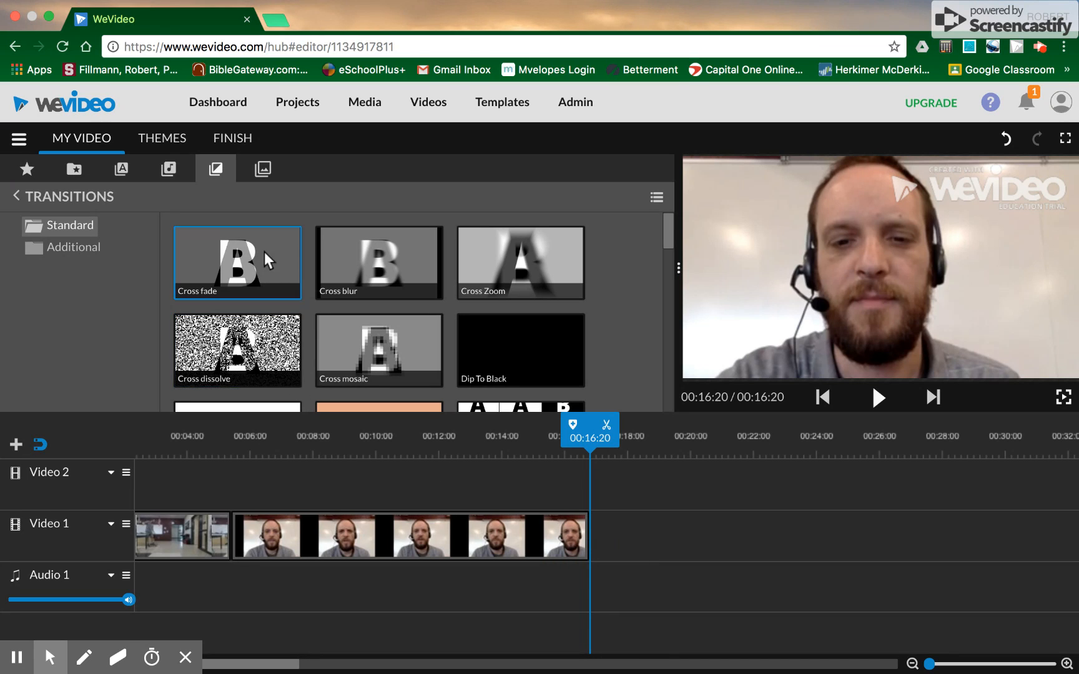
Step: Open the finish stage and set the video title to Hershey Park Assignment
click(233, 141)
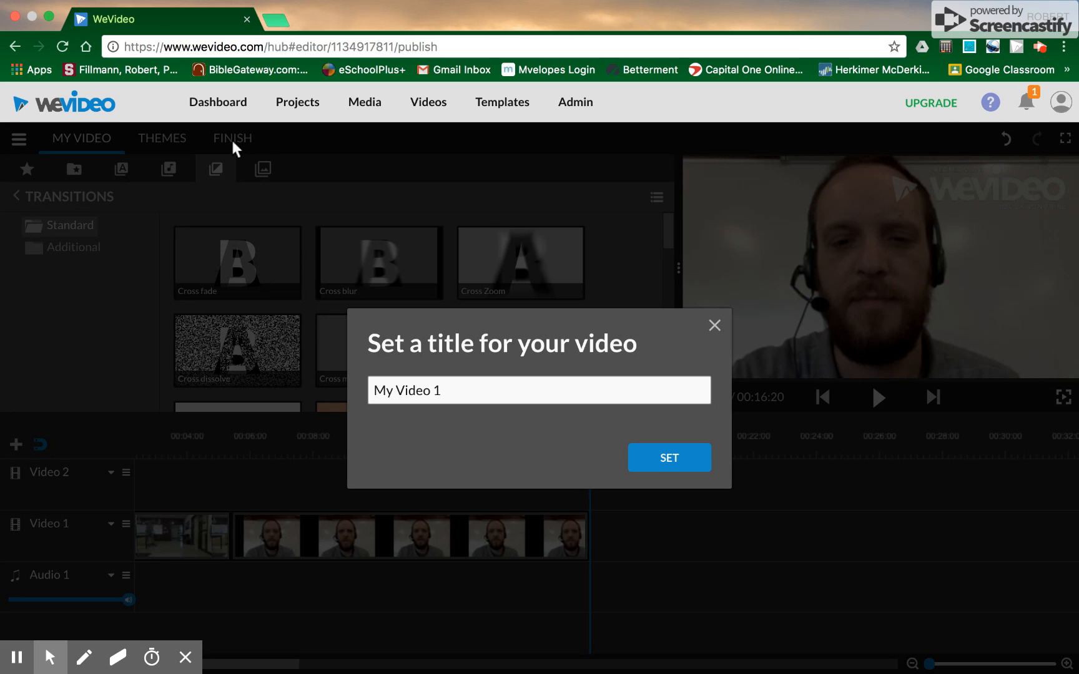
click(415, 394)
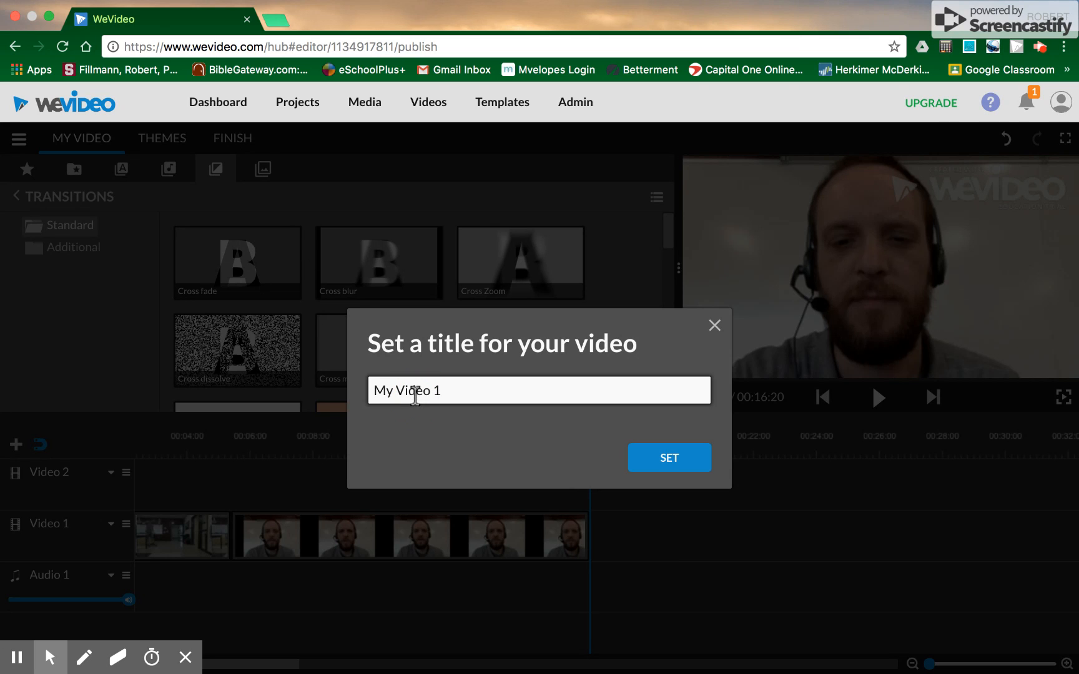
drag(465, 391, 326, 388)
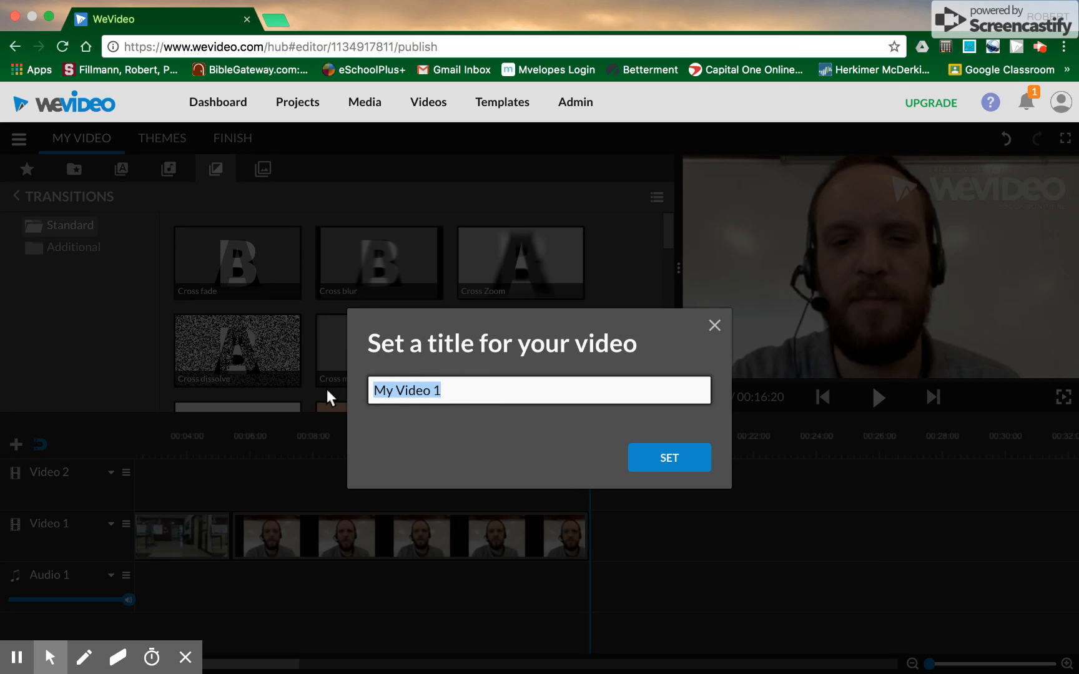
text(Her)
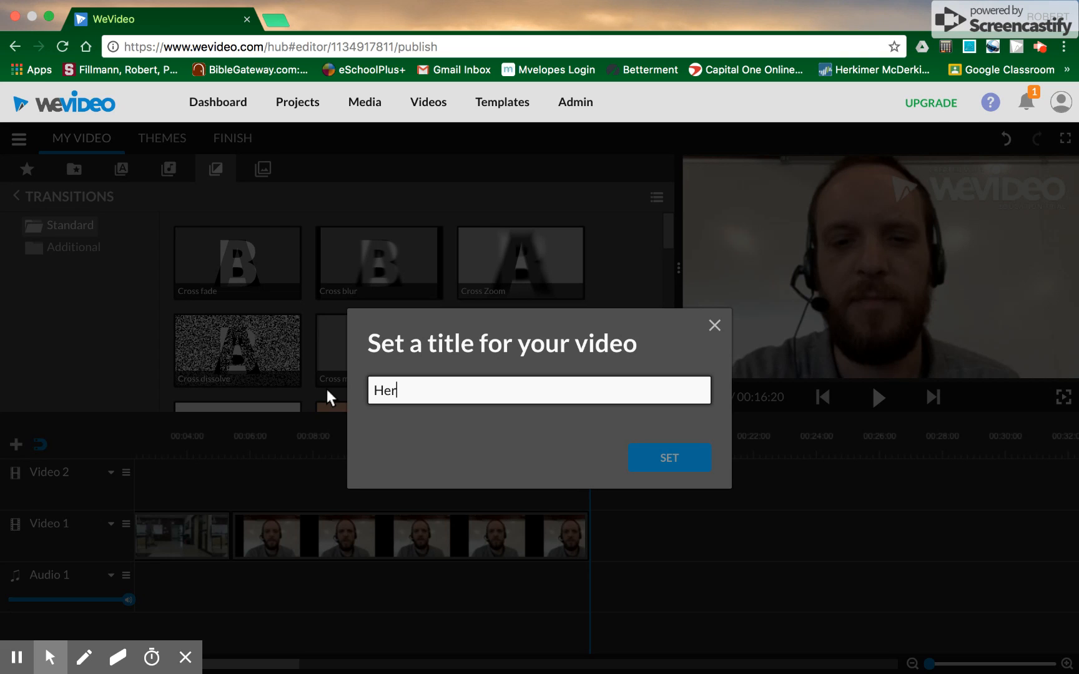
text(shey Psark)
key(BackSpace)
key(BackSpace)
key(BackSpace)
key(BackSpace)
text(ark Assignment)
click(639, 451)
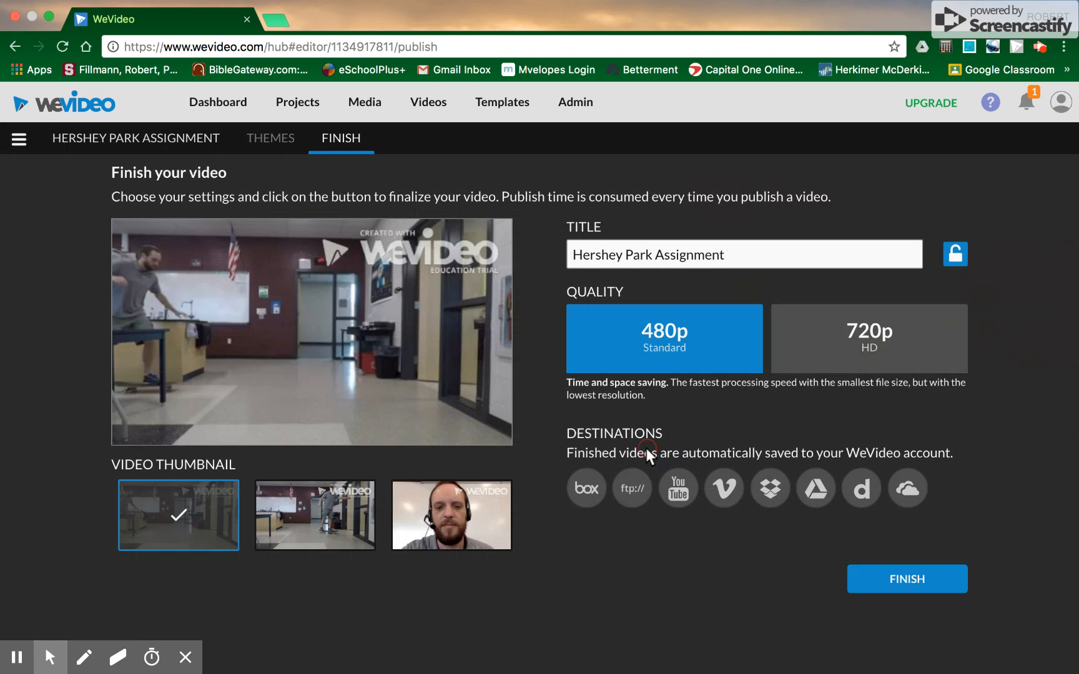
Step: Append "(Just" followed by the author's surname and a closing parenthesis to the title
click(736, 252)
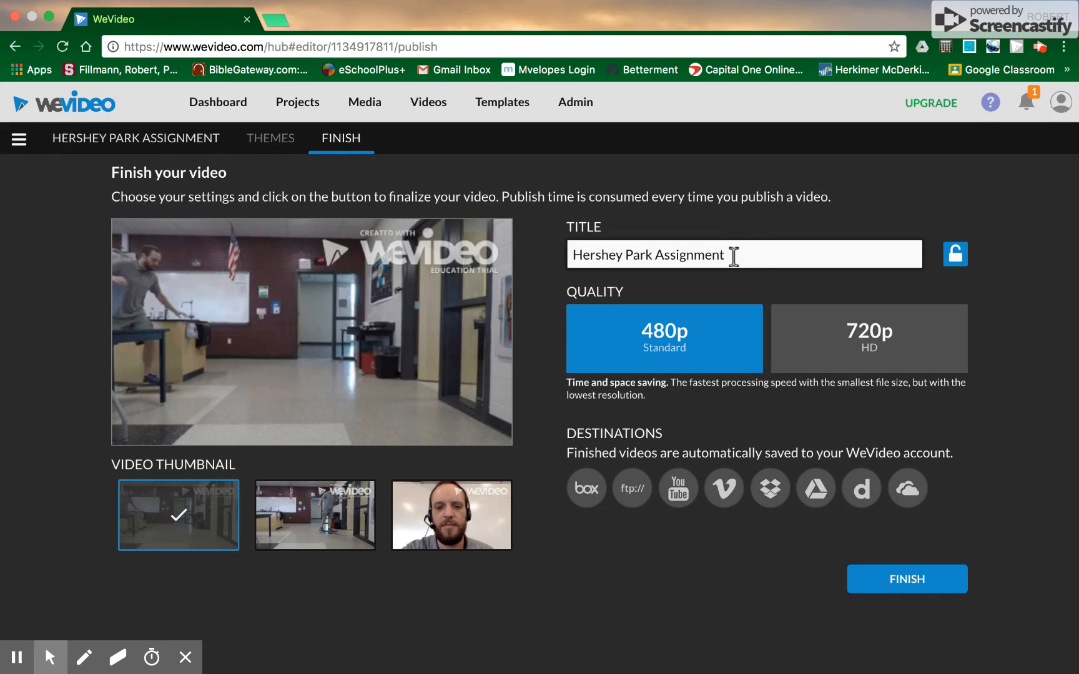
text((Just Fillmann))
Step: Set the export quality to 720p HD
click(816, 352)
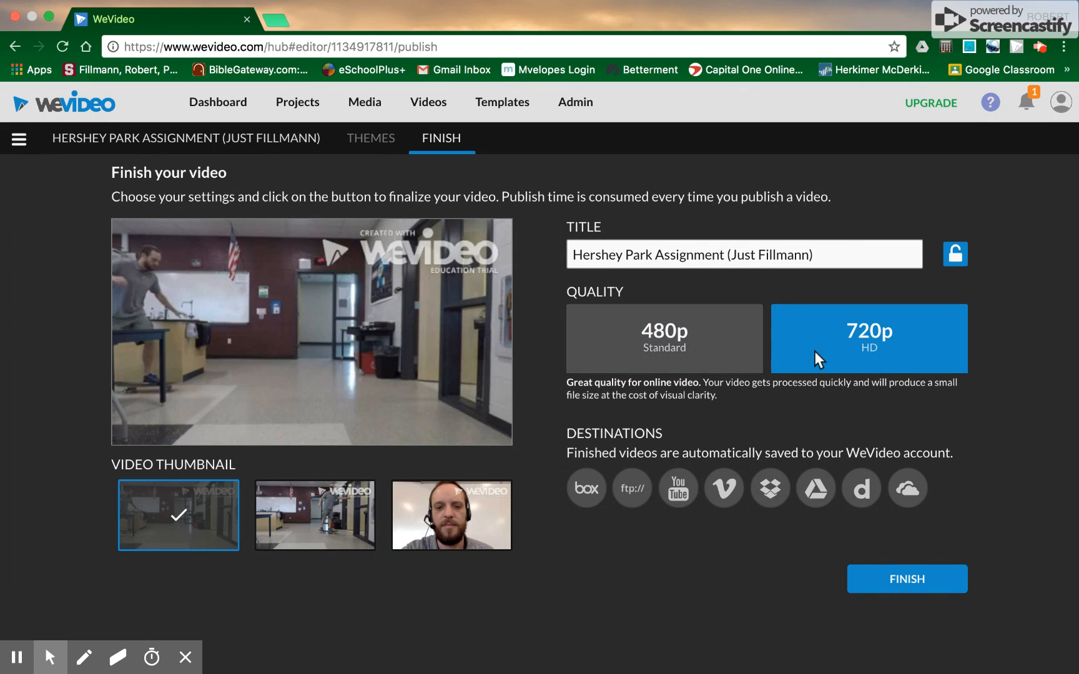
click(722, 346)
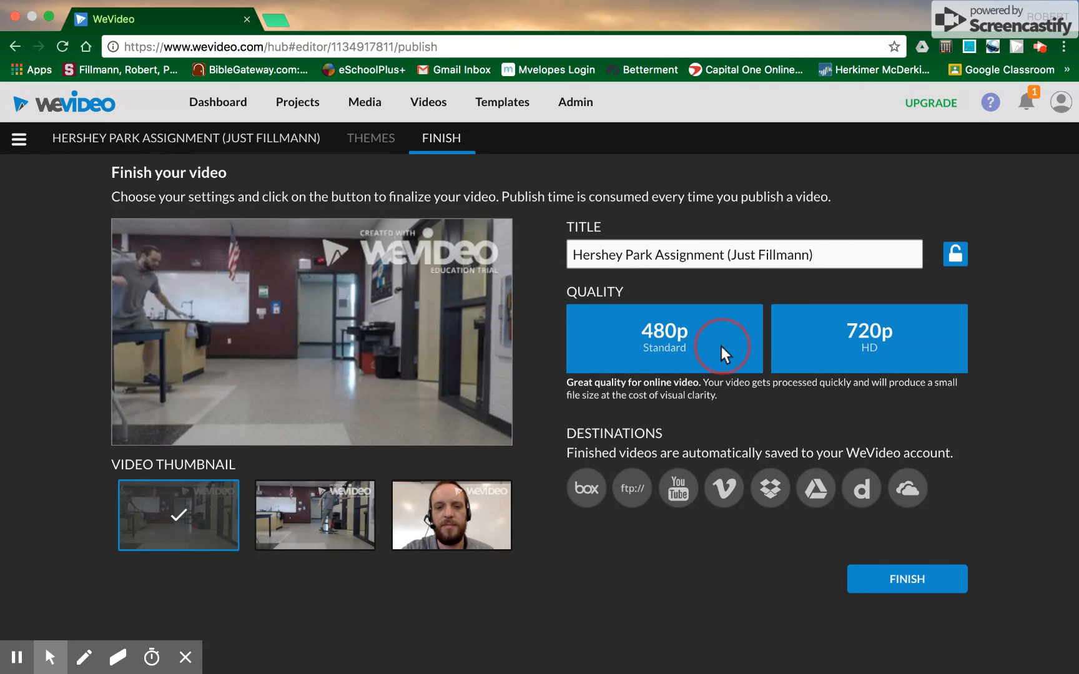
click(787, 342)
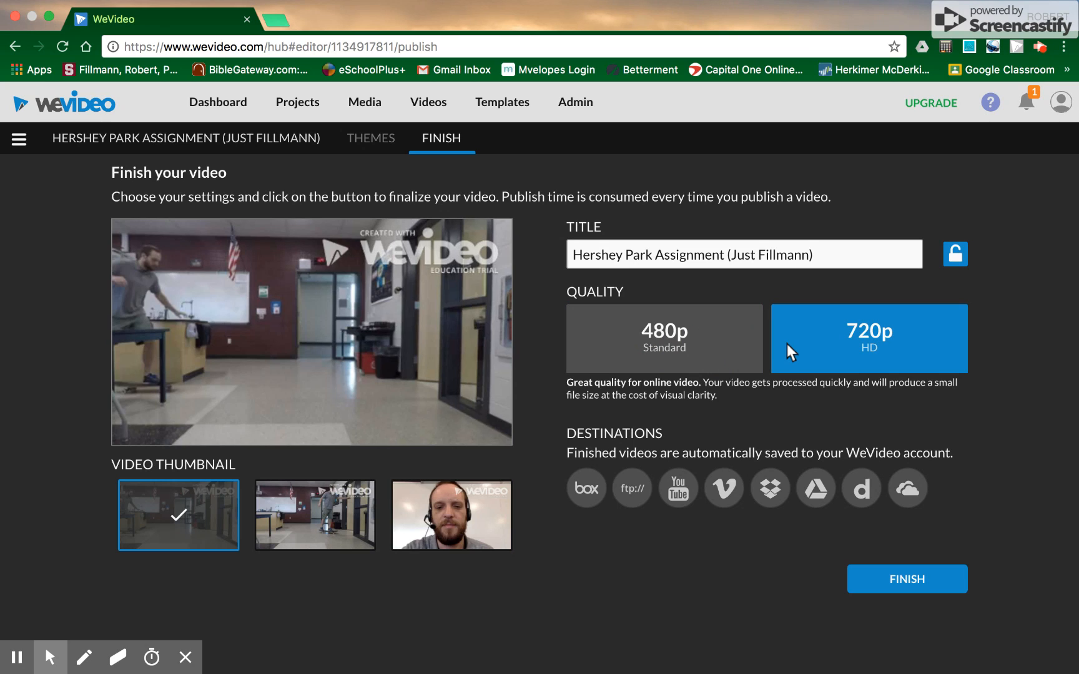